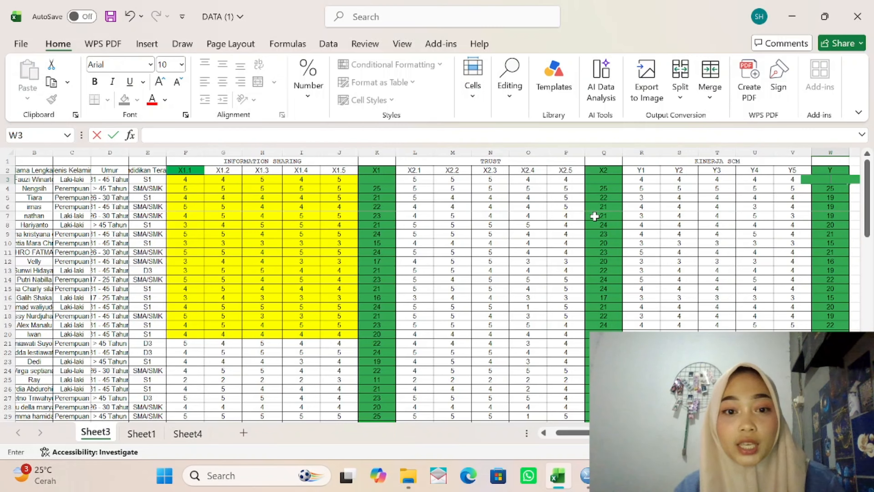
Step: Sum the first respondent's item scores in the X1, X2 and Y total cells K3, Q3 and W3
click(391, 181)
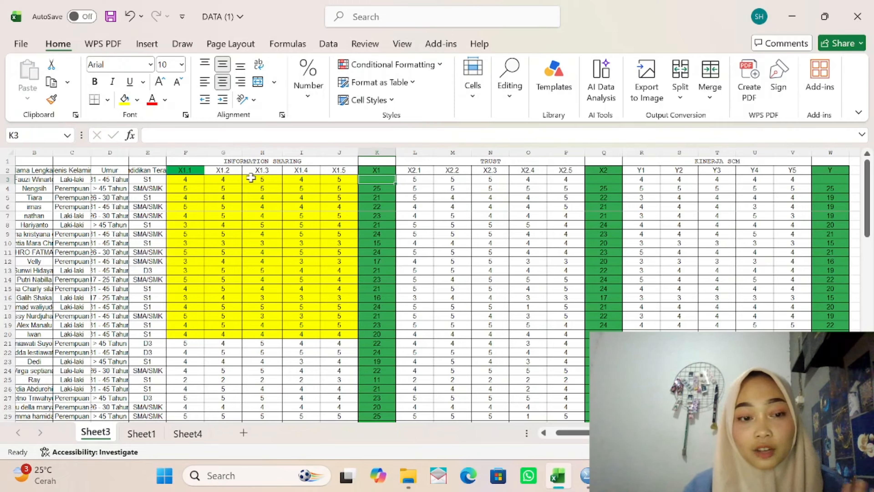
click(606, 181)
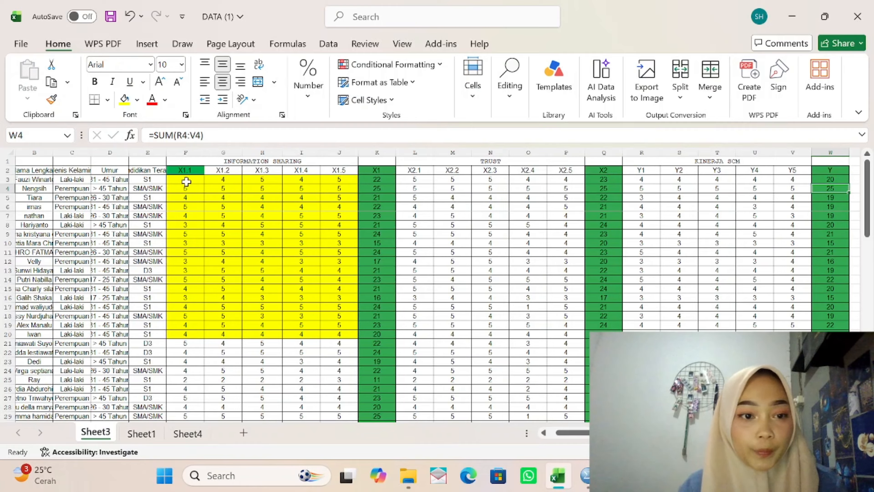
Step: Copy the Information Sharing scores with their X1 totals, F3:K77, from Sheet3 into the SPSS data sheet
drag(185, 180, 186, 183)
key(shift+Right)
key(shift+Right)
key(shift+Right)
key(shift+Right)
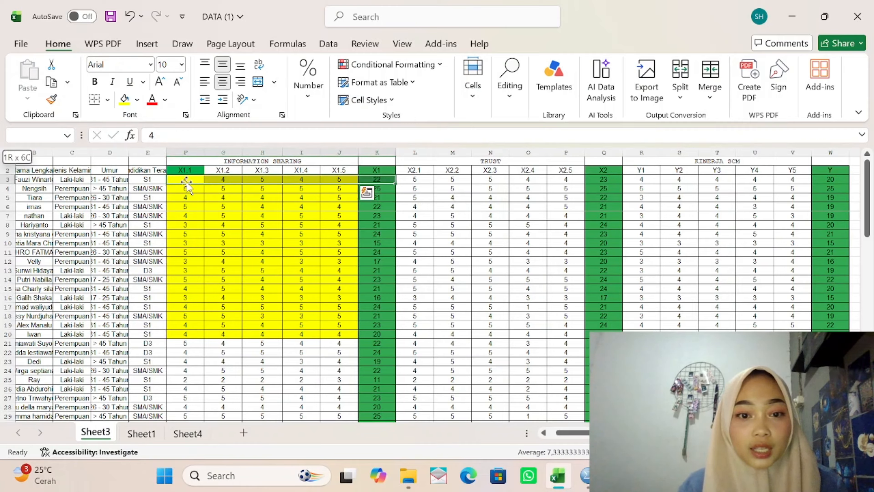
key(shift+Down)
key(shift+Down)
key(shift+Down)
key(shift+Down)
key(shift+Down)
key(shift+Down)
key(shift+Down)
key(shift+Down)
key(shift+Down)
key(shift+Down)
key(shift+Down)
key(shift+Down)
key(shift+Down)
key(shift+Down)
key(shift+Down)
key(shift+Down)
key(shift+Down)
key(shift+Down)
key(shift+Down)
key(shift+Down)
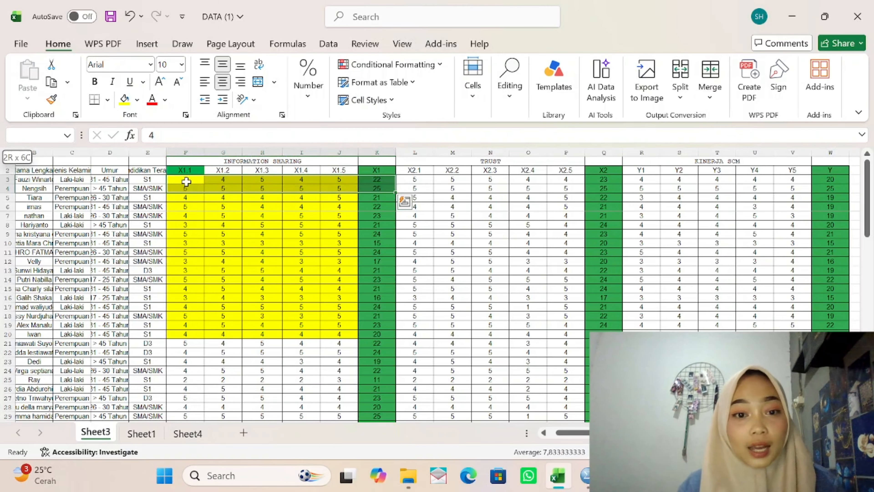
key(shift+Down)
key(shift+Down)
key(shift+Down)
key(shift+Down)
key(shift+Down)
key(shift+Down)
key(shift+Down)
key(shift+Down)
key(shift+Down)
key(shift+Down)
key(shift+Down)
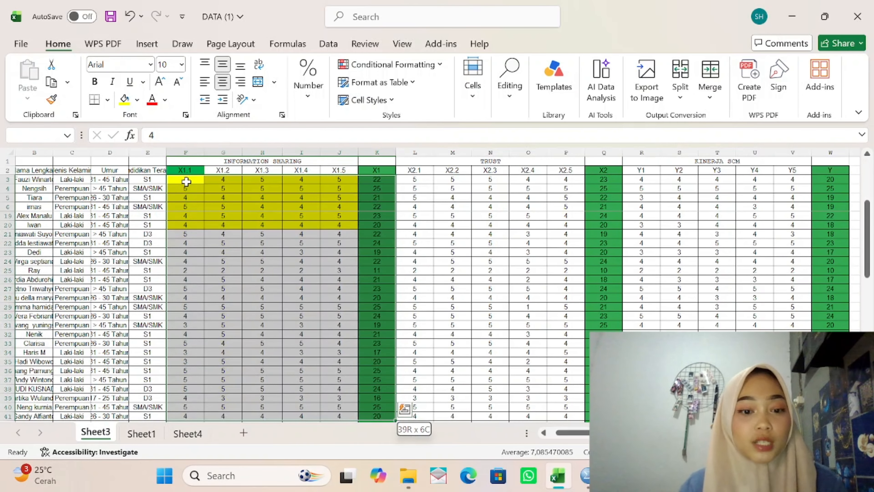
key(shift+Down)
key(shift+Down)
key(shift+Down)
key(shift+Down)
key(shift+Down)
key(shift+Down)
key(shift+Down)
key(shift+Down)
key(shift+Down)
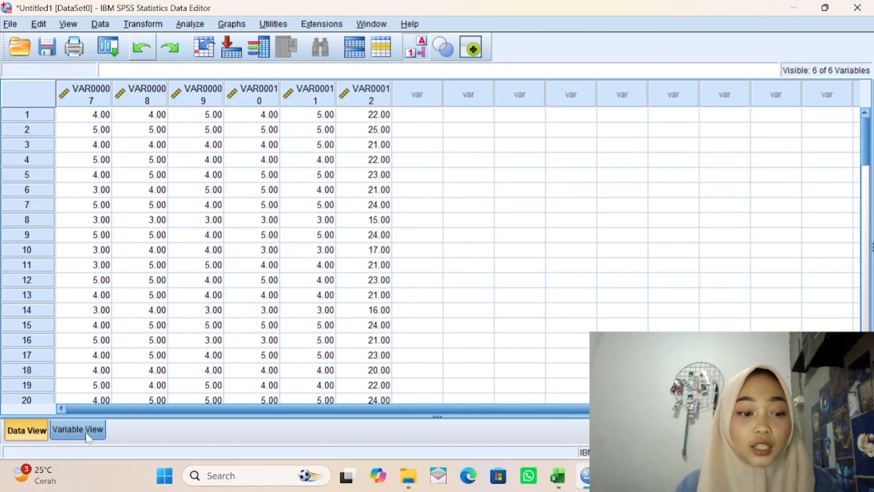
Step: Show the variable definitions in SPSS and check them against the copied columns in the Excel sheet
click(64, 436)
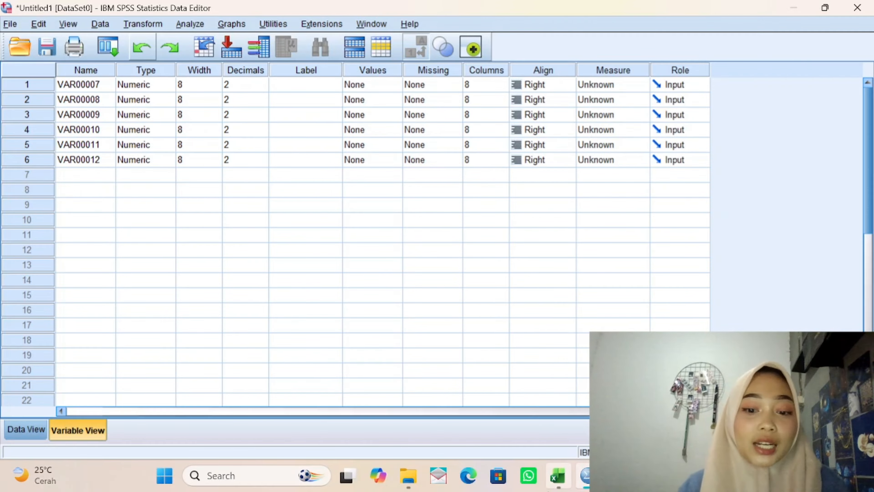
mouse_move(558, 475)
click(536, 427)
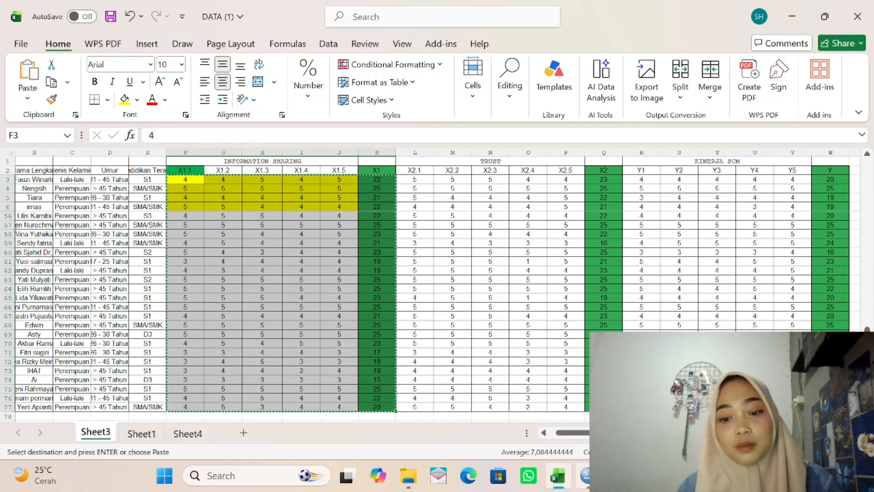
mouse_move(585, 475)
click(554, 407)
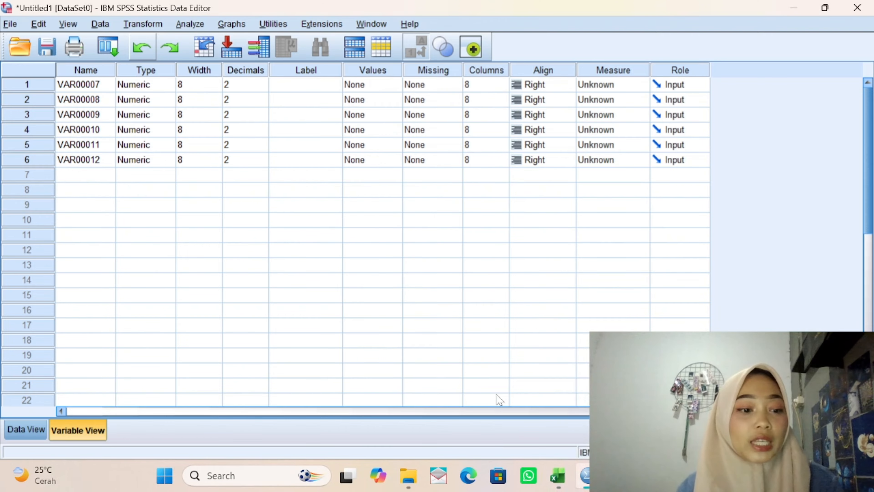
Step: Rename the six variables in order as pertanyaan_1, pertanyaan_2, pertanyaan_3, pertanyaan_4, pertanyaan_5 and total
click(104, 89)
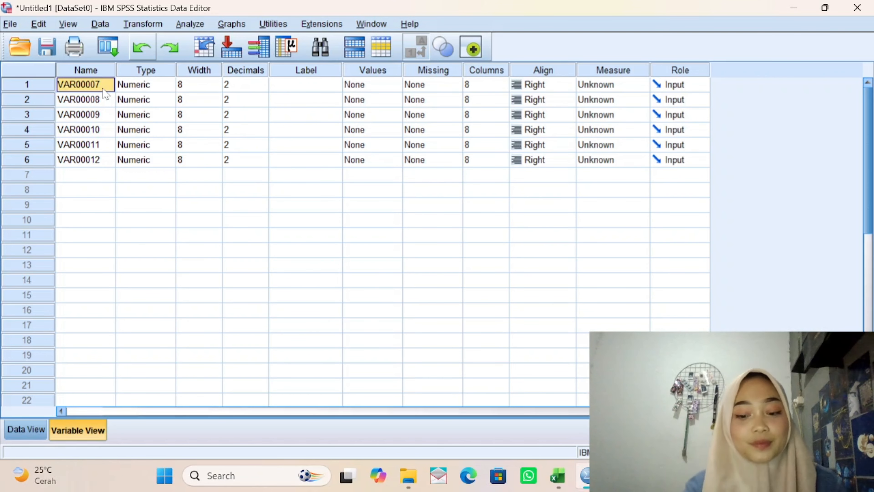
text(pertanyaan_1)
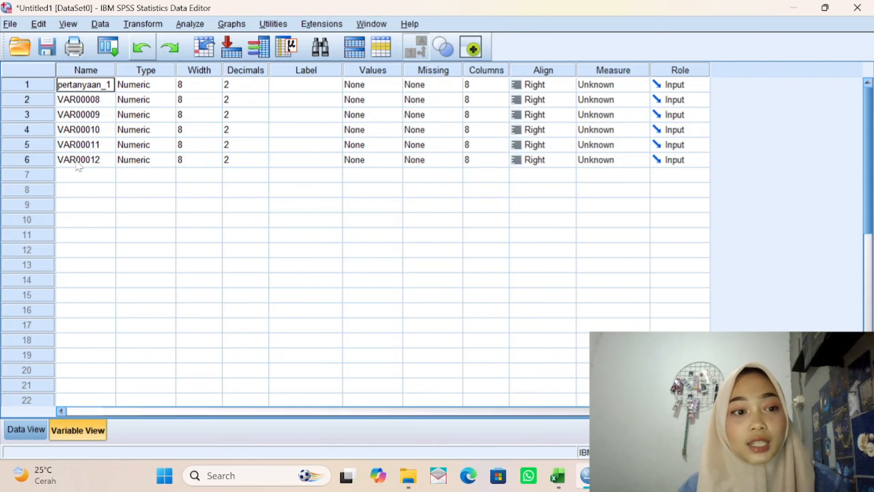
click(97, 101)
text(perta)
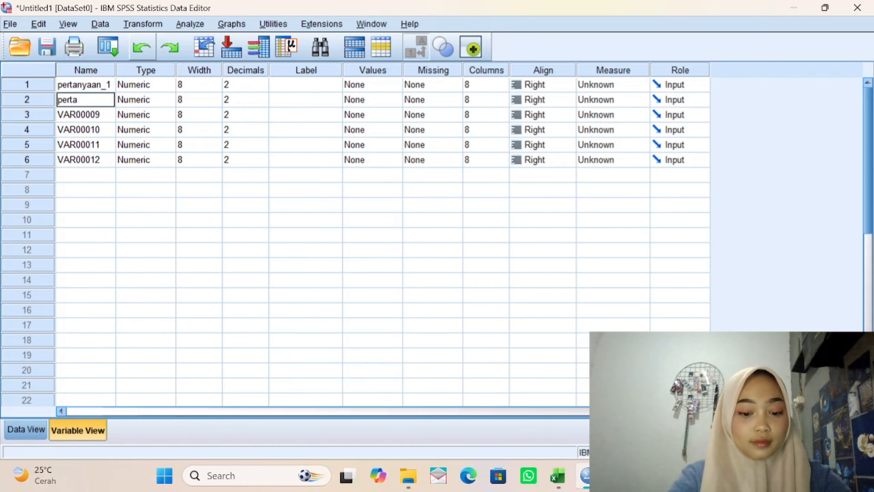
text(nyaan_2)
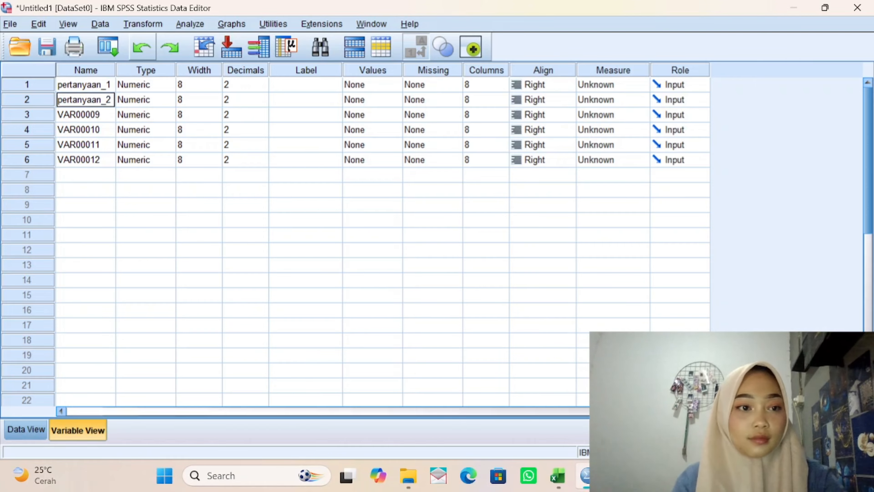
key(Return)
text(pertanyaan_3)
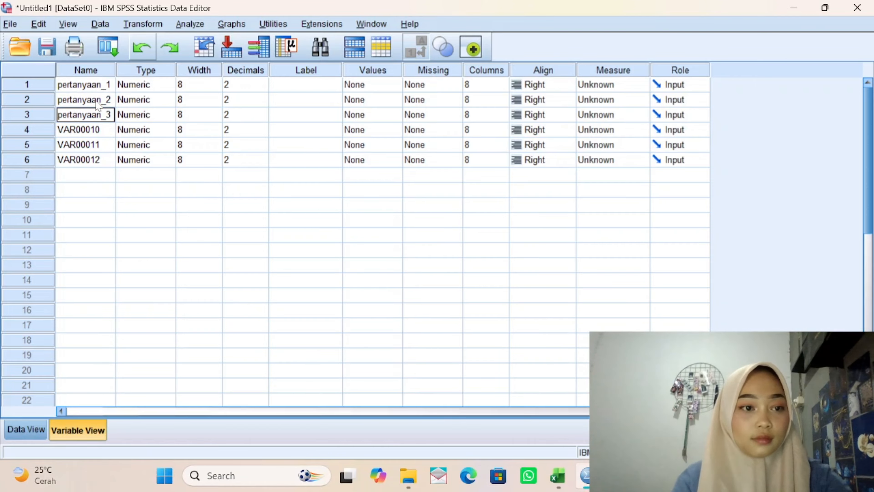
key(Return)
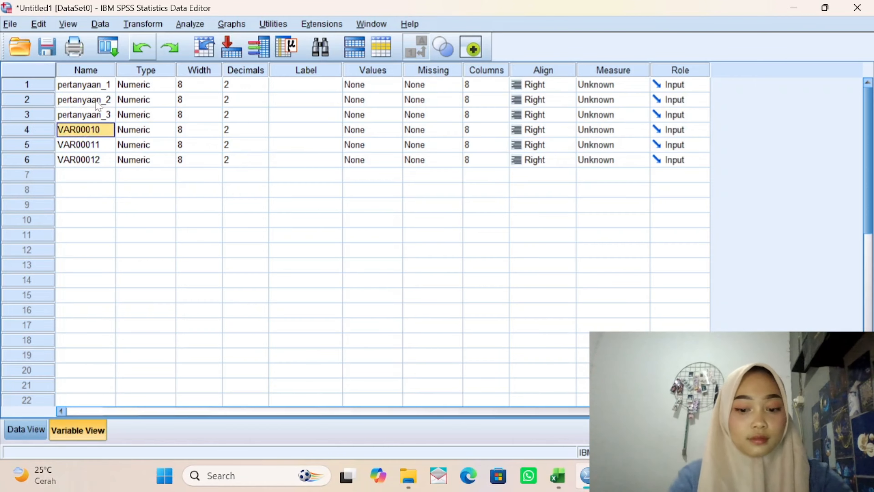
text(pertanyaan_4)
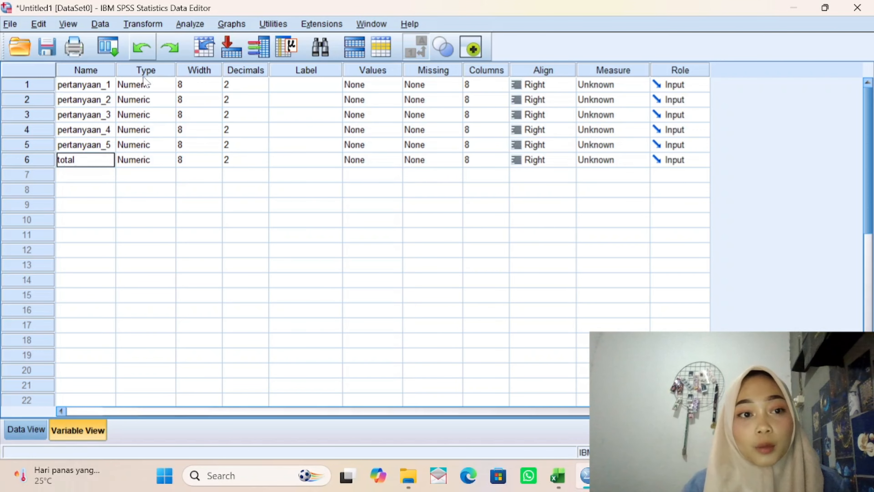
click(149, 86)
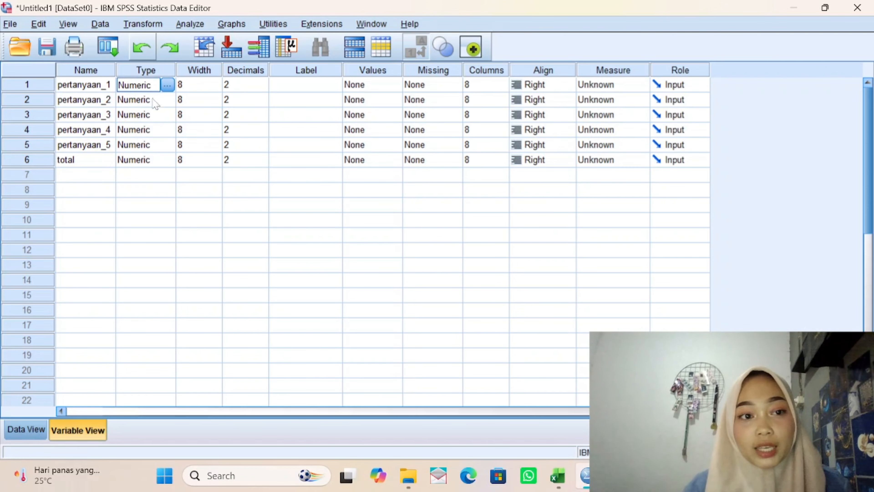
Step: Run a two-tailed Pearson bivariate correlation on pertanyaan_1 through pertanyaan_5 and total to test validity
click(26, 429)
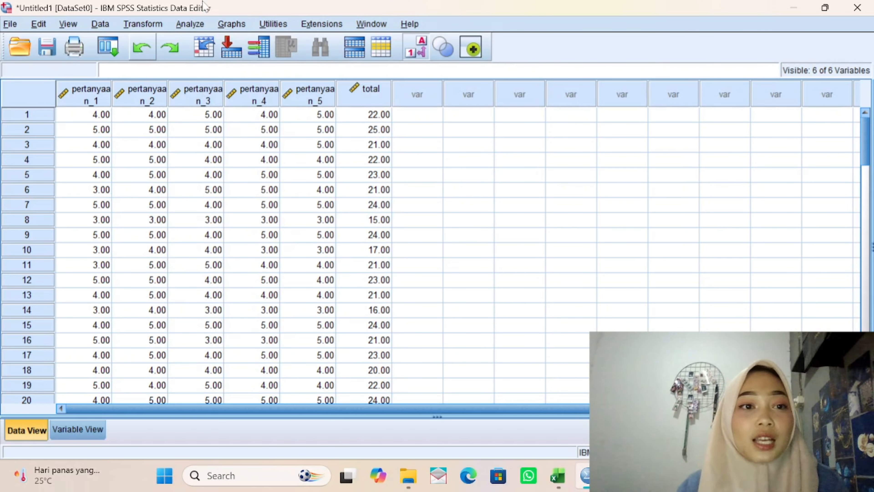
click(202, 27)
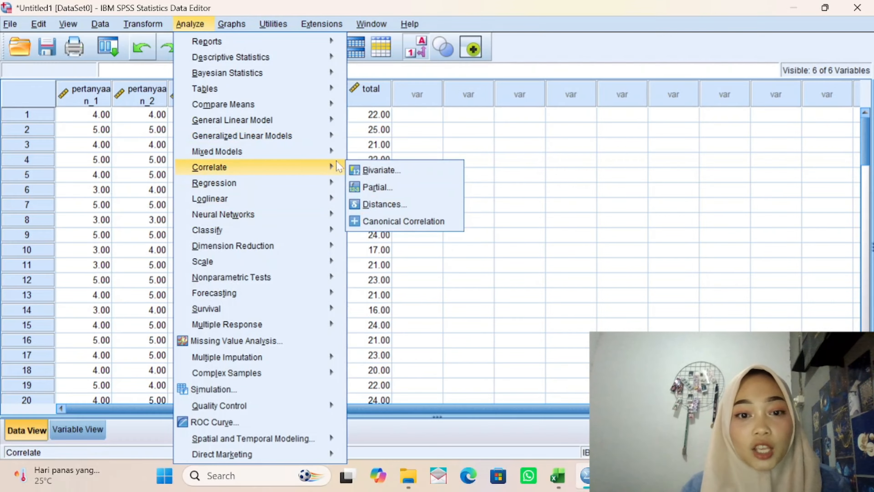
click(366, 170)
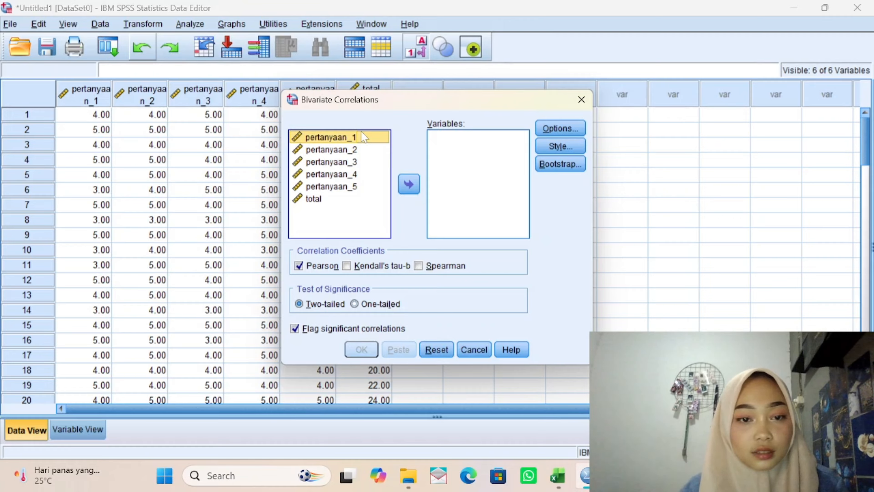
key(shift+Down)
key(shift+Down)
key(shift+Down)
key(shift+Down)
key(shift+Down)
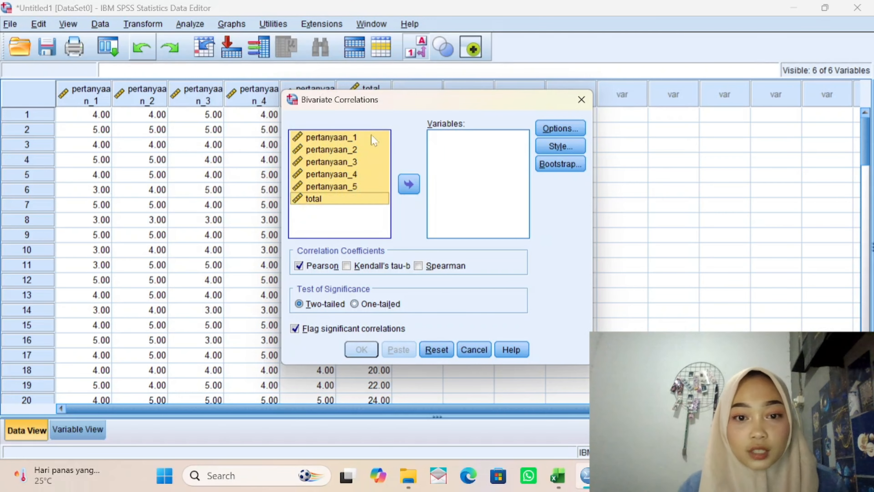
click(409, 184)
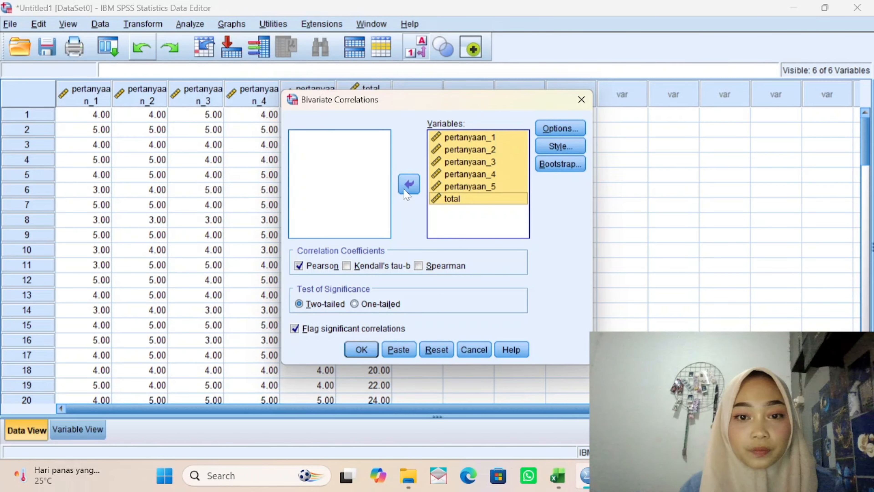
click(363, 351)
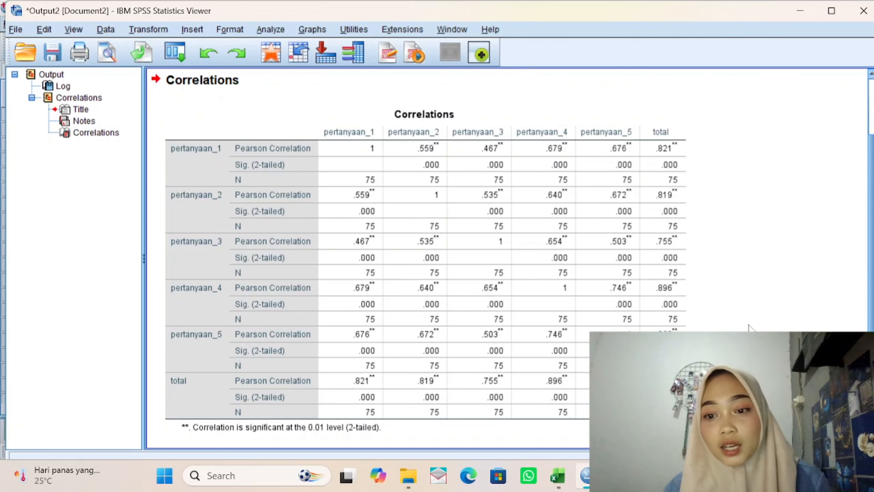
Step: Return to the dataset and set up a reliability analysis with pertanyaan_1 through pertanyaan_5 and total as items
key(alt+Tab)
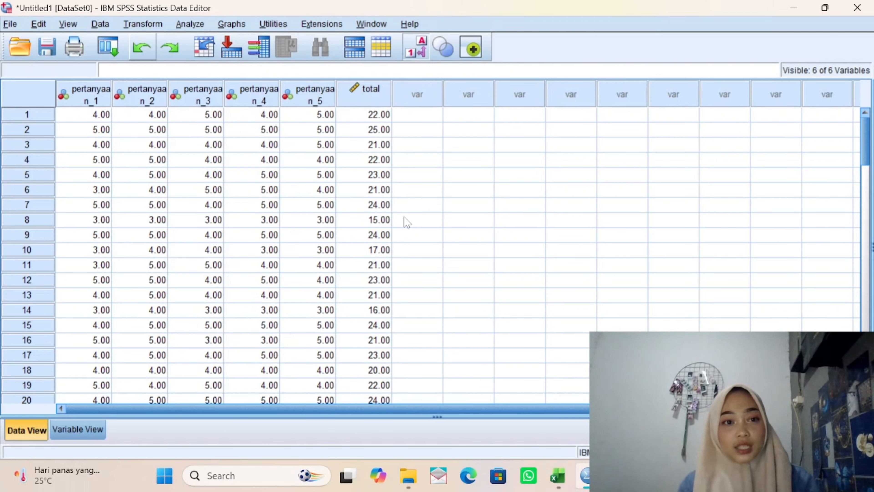
click(189, 25)
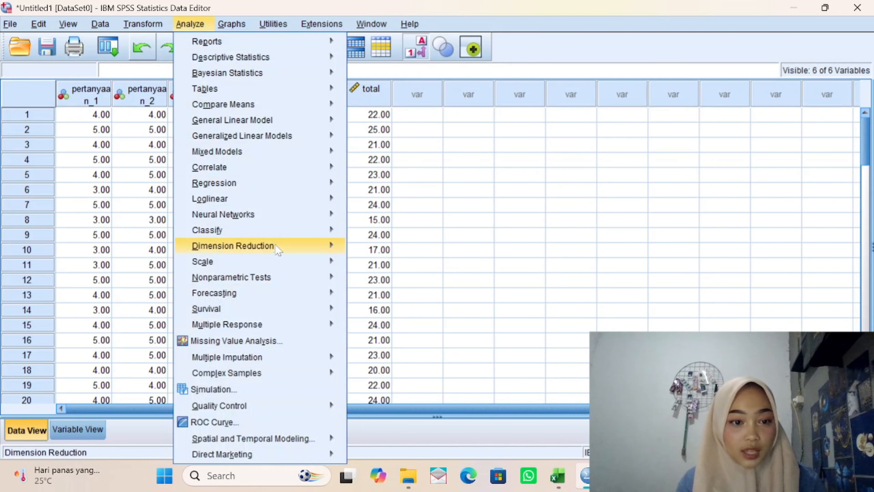
mouse_move(275, 262)
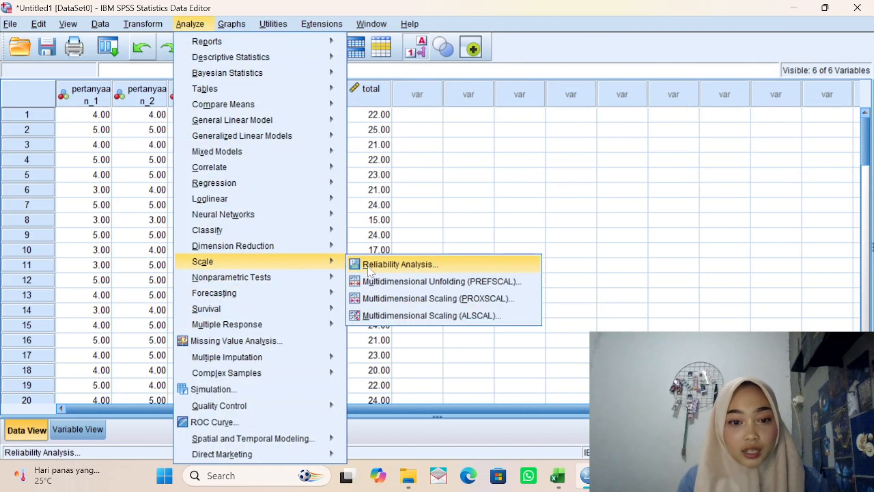
click(381, 270)
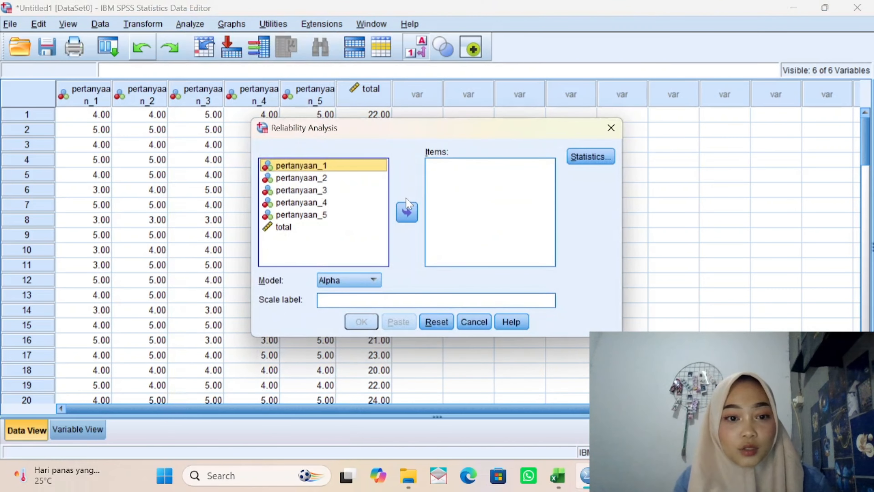
key(shift+Down)
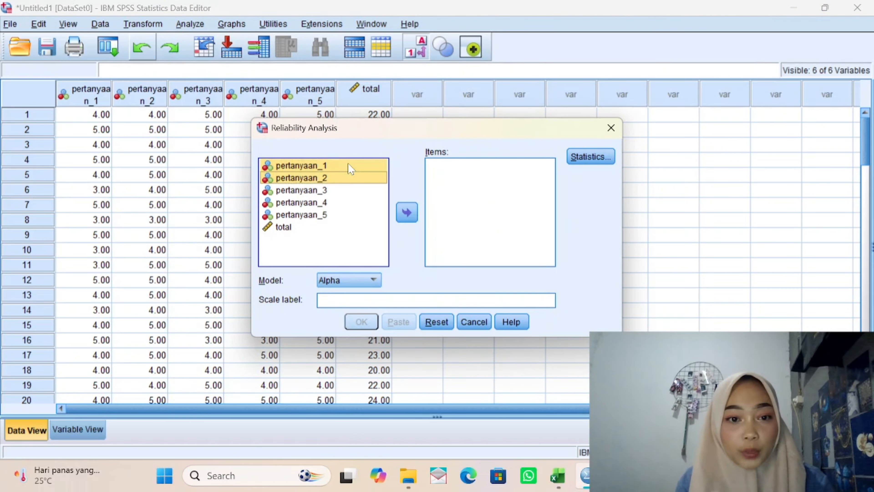
key(shift+Down)
key(shift+Down)
key(shift+Down)
key(shift+Down)
click(408, 211)
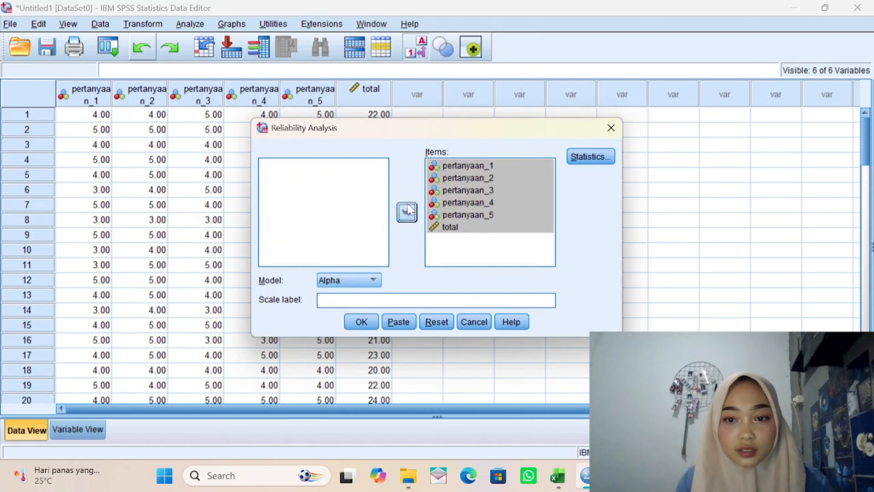
Step: Run the reliability analysis with the "Scale if item deleted" descriptives and check the Reliability Statistics table
click(584, 160)
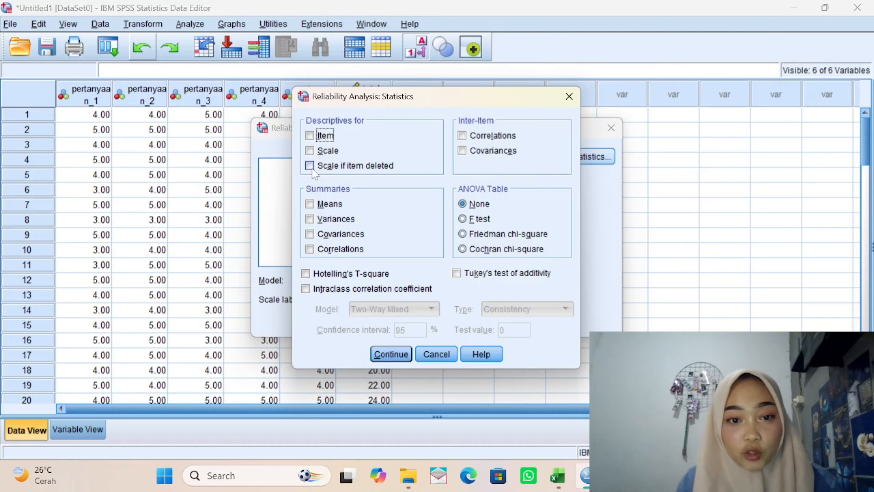
click(311, 167)
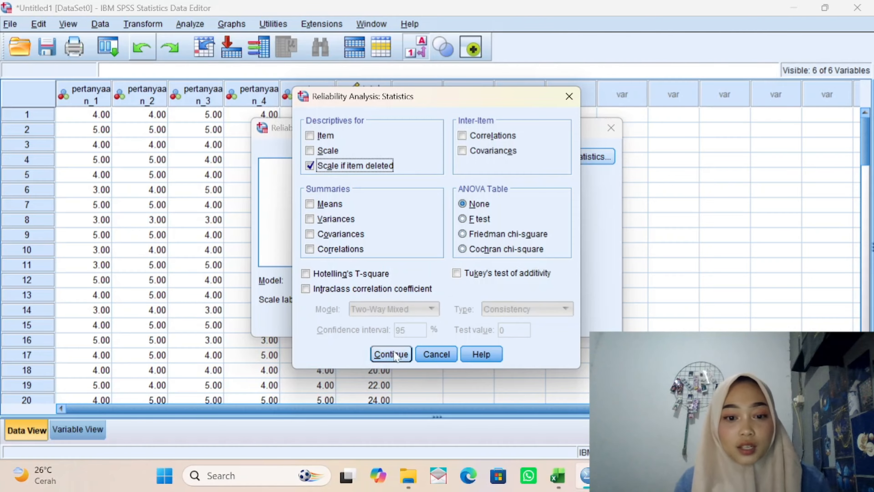
click(383, 355)
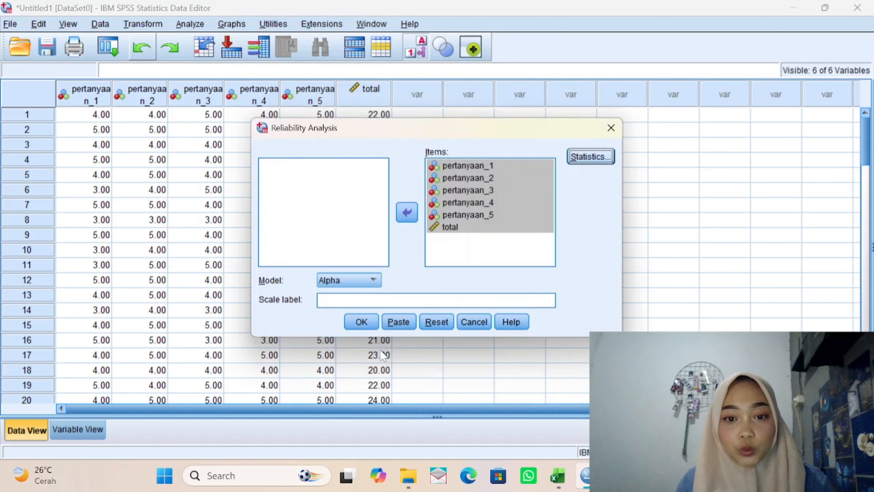
click(367, 325)
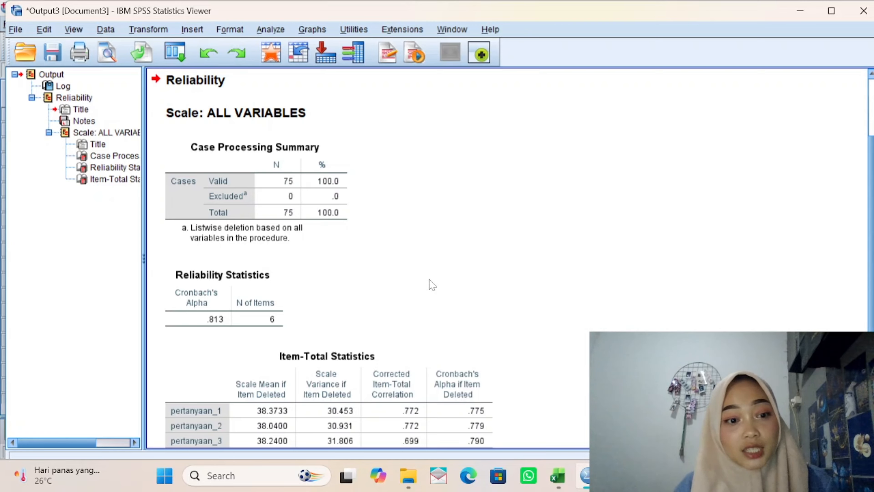
click(203, 322)
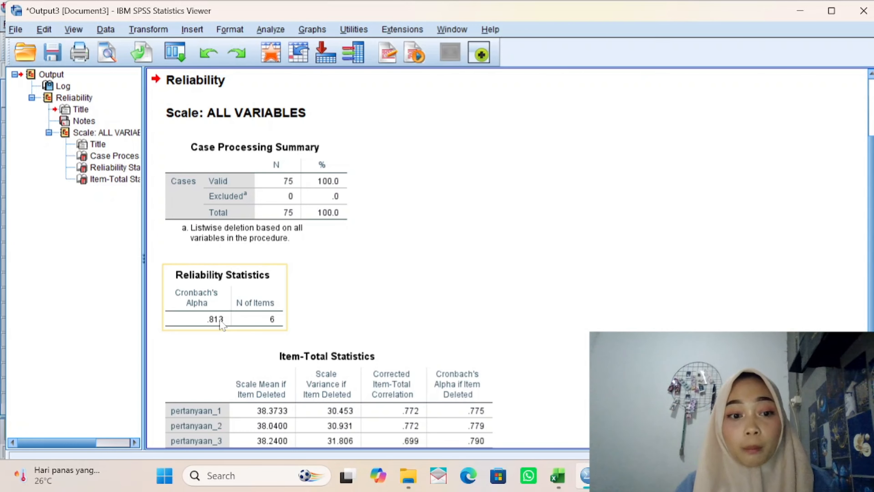
click(297, 302)
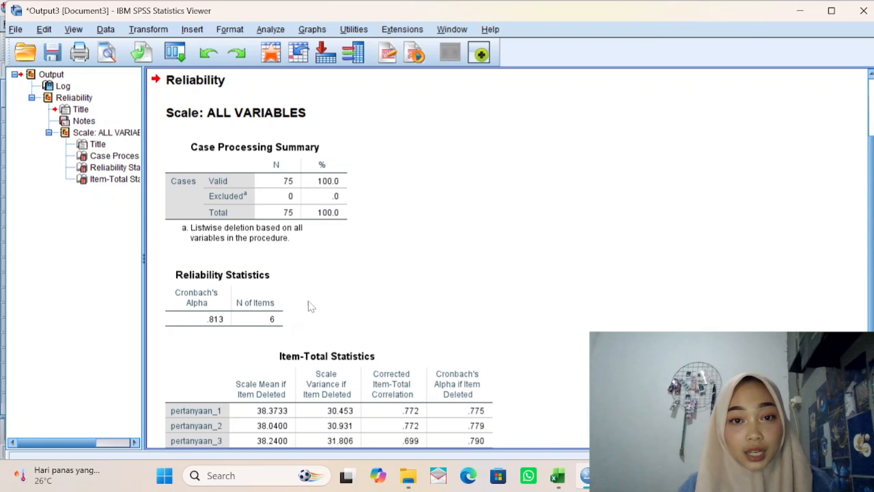
Step: Switch to the Excel workbook and examine the X1, X2 and Y total columns in Sheet3
click(264, 276)
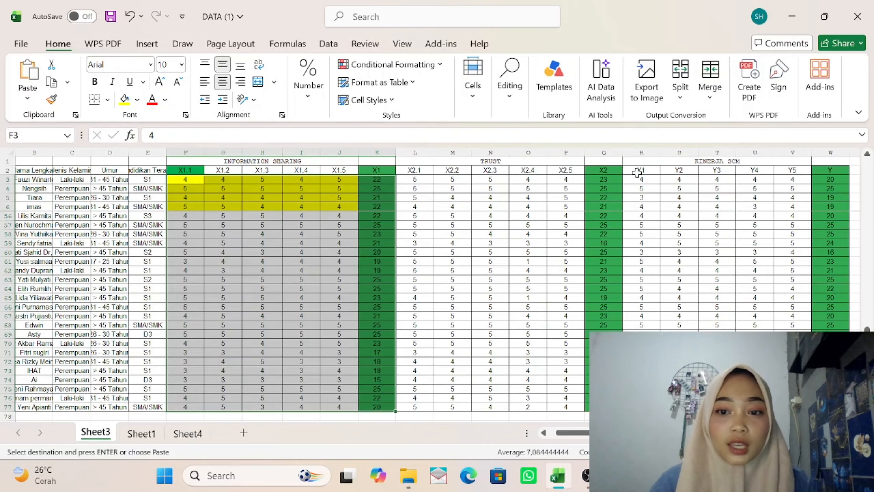
scroll(509, 186, right, 5)
scroll(509, 186, left, 4)
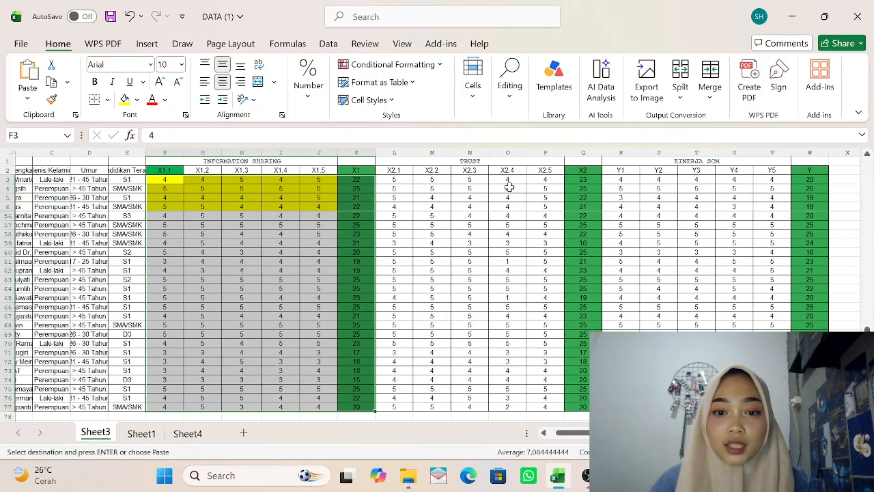
scroll(509, 187, right, 1)
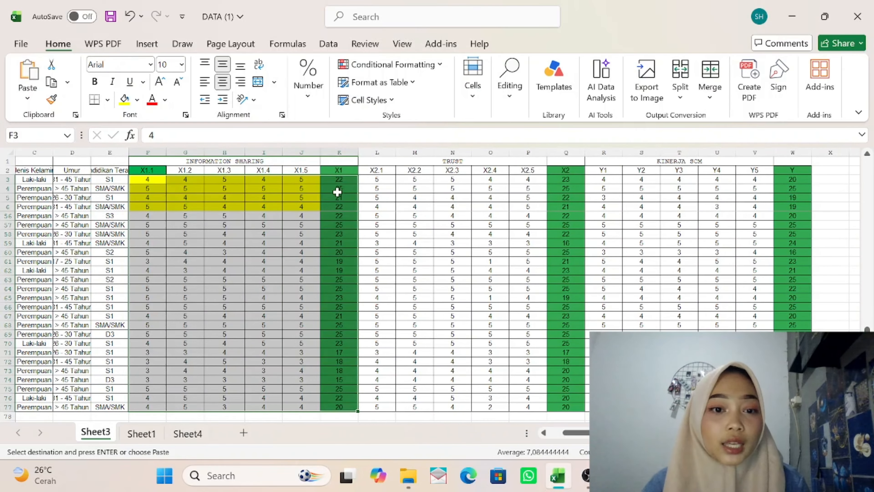
scroll(337, 282, down, 3)
scroll(336, 282, up, 20)
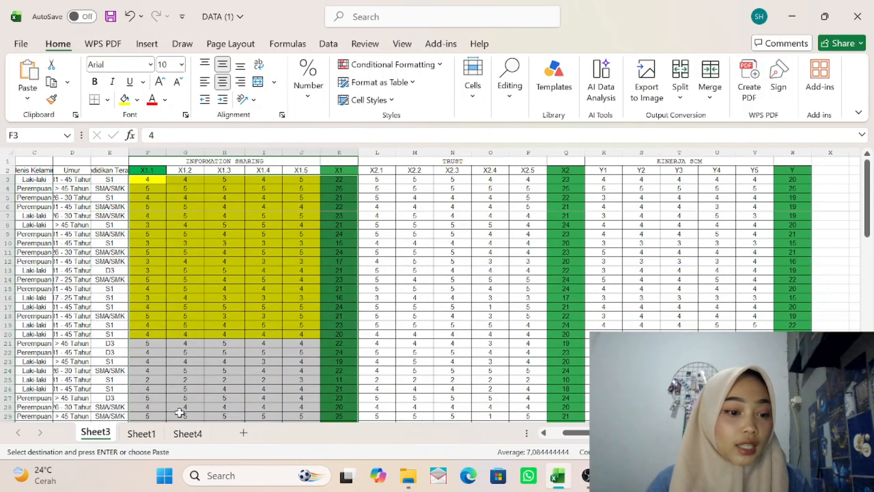
Step: Copy the x1, x2 and y totals from Sheet1 and paste them into the empty SPSS dataset starting at the first case
click(144, 434)
scroll(301, 240, up, 20)
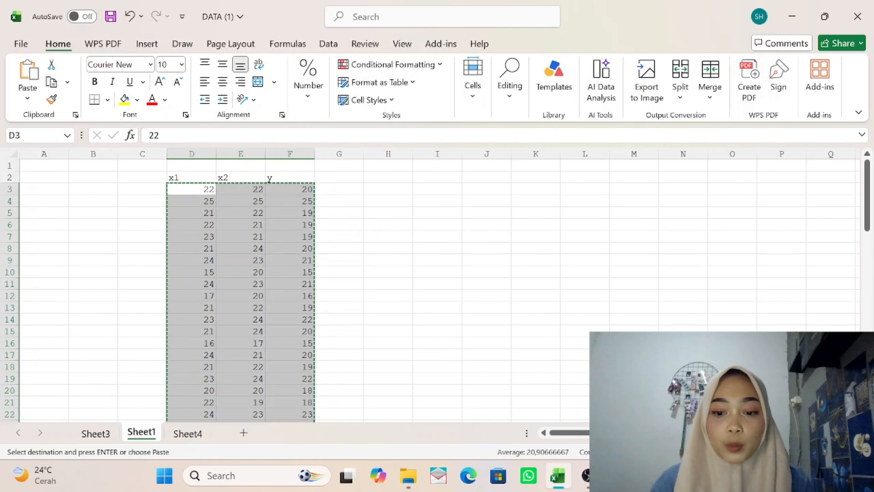
mouse_move(618, 476)
click(575, 436)
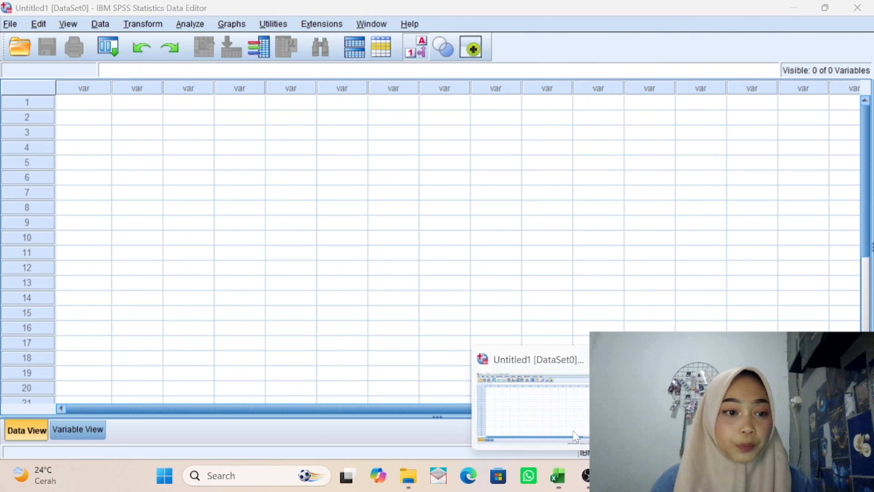
click(108, 102)
key(ctrl+v)
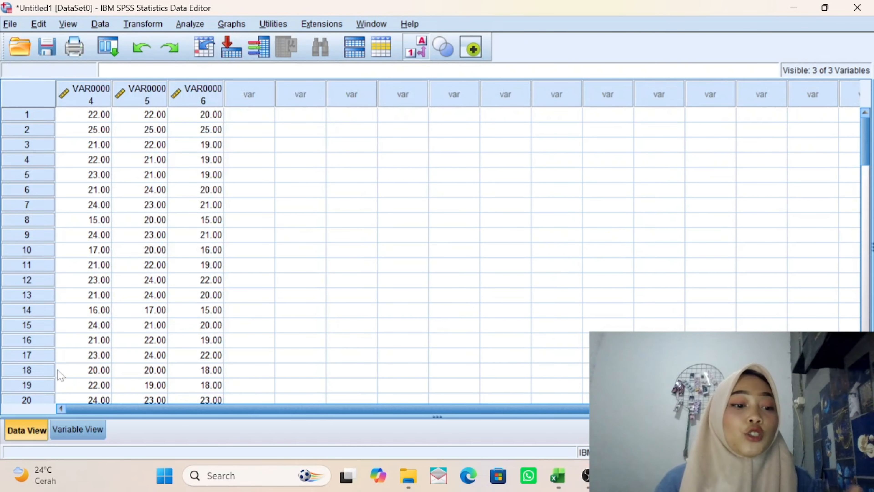
Step: Rename the three pasted variables in order as X1, X2 and Y
click(68, 431)
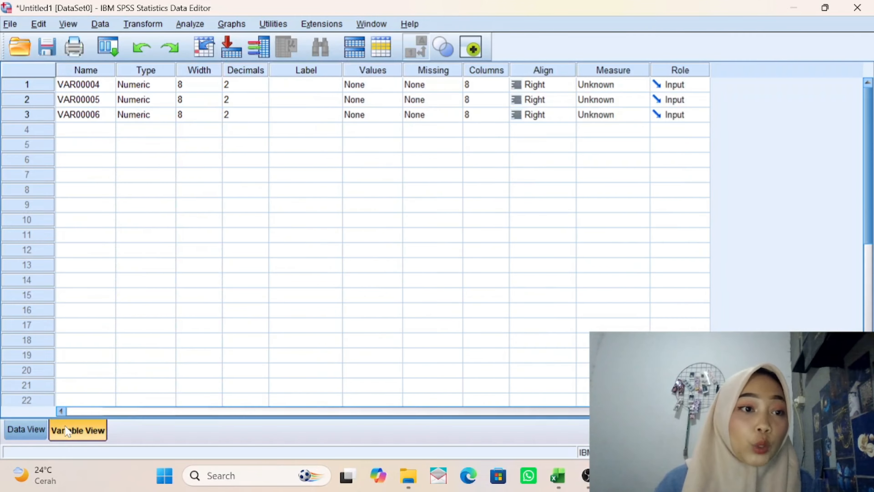
click(95, 90)
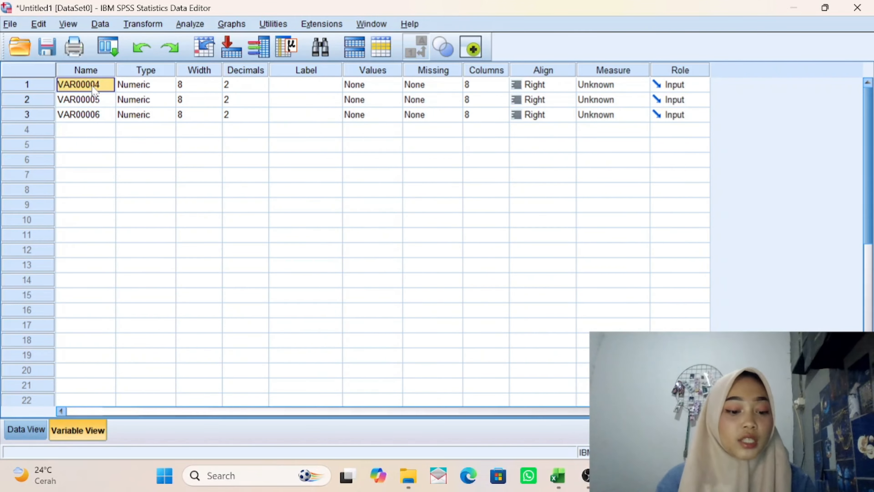
text(X1)
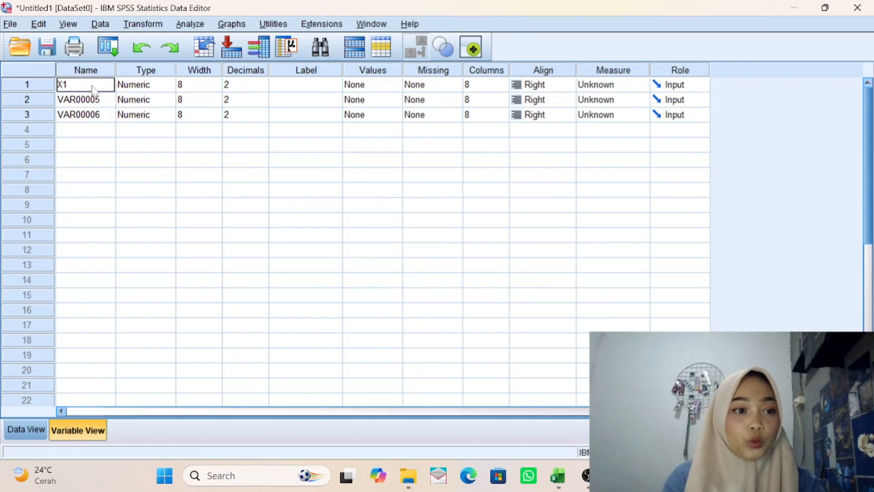
key(Return)
text(X2)
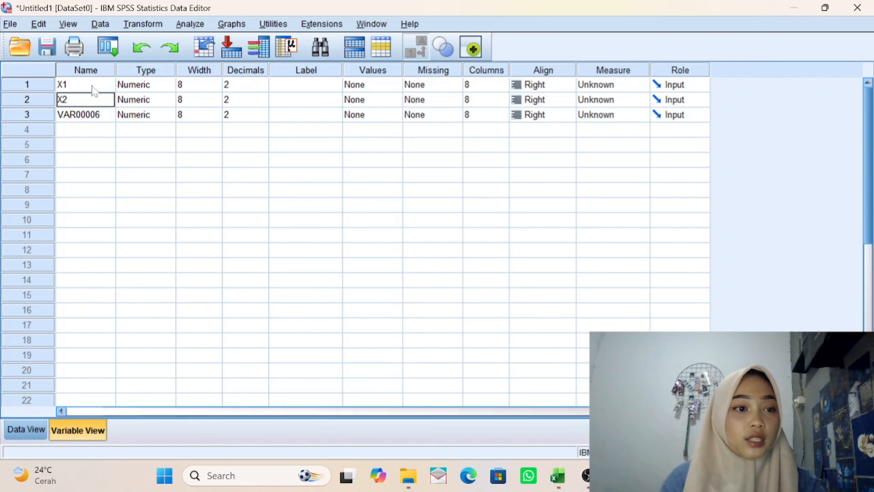
key(Return)
text(Y)
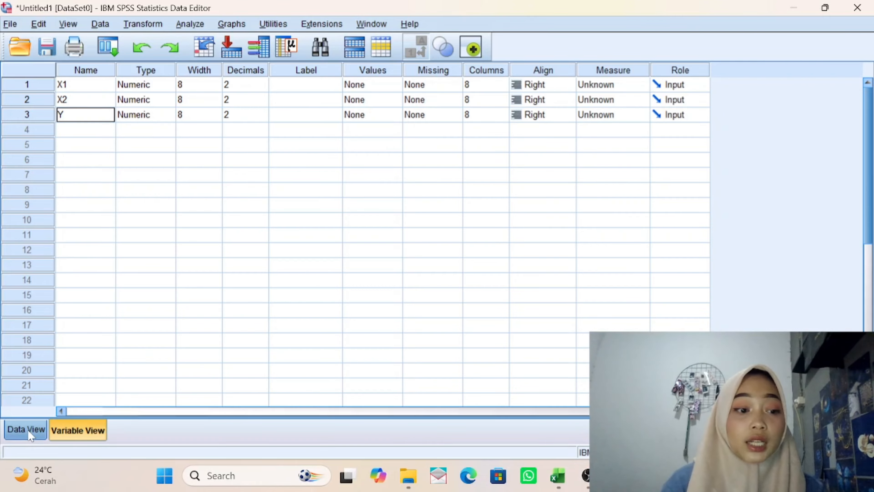
click(27, 431)
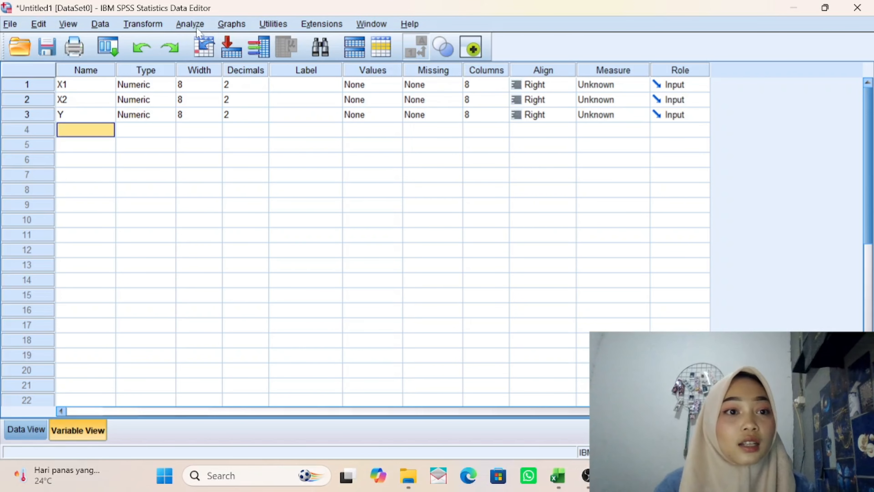
Step: Set up a linear regression with Y as the dependent variable and X1 and X2 as the independent variables
click(190, 24)
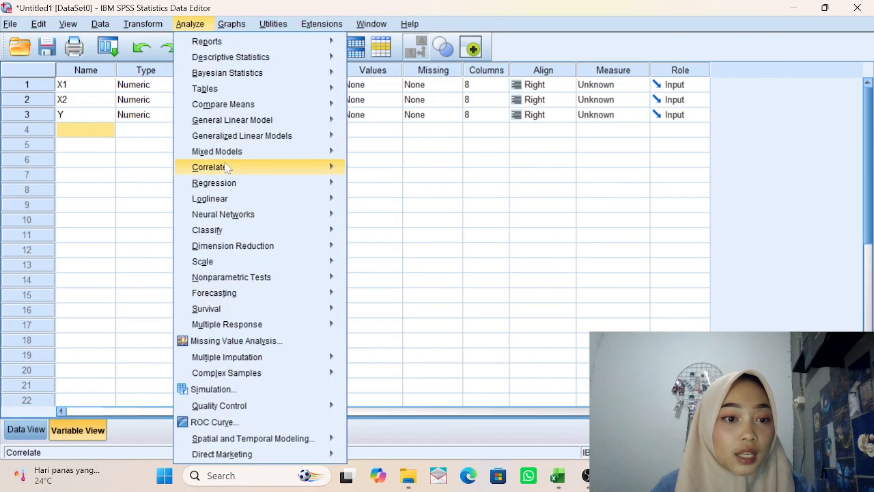
mouse_move(287, 181)
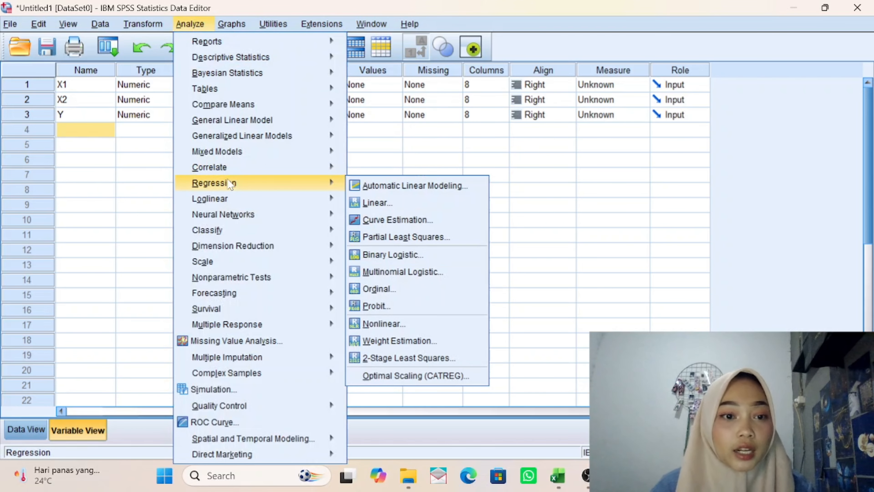
click(368, 204)
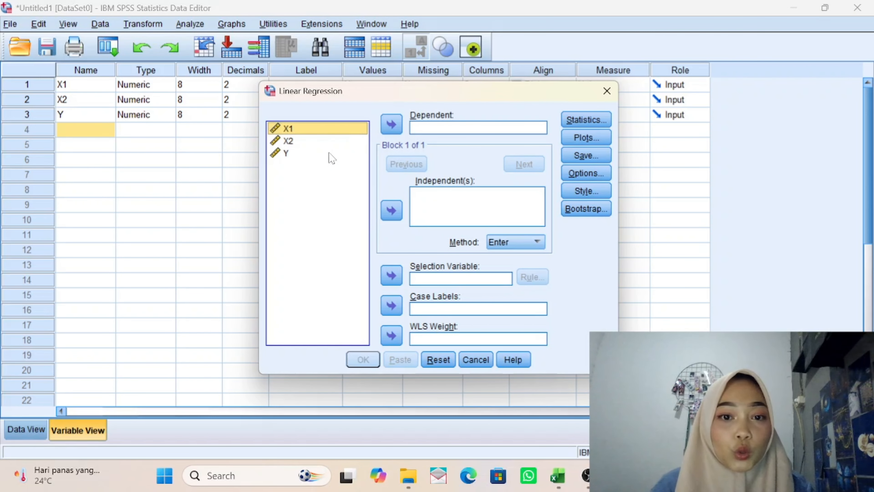
click(331, 154)
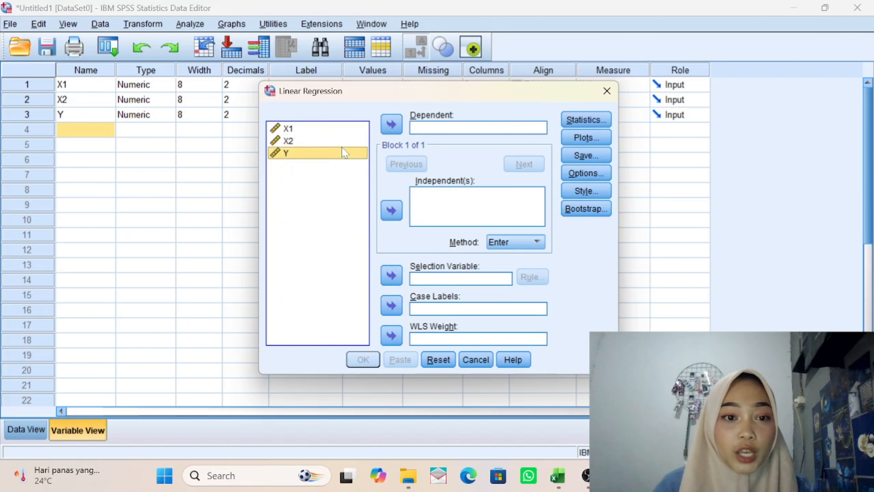
click(391, 124)
click(338, 132)
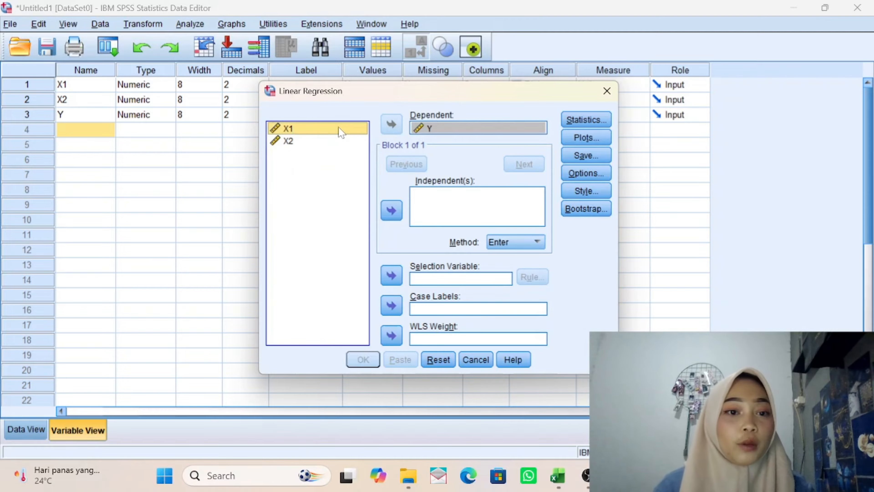
key(shift+Down)
click(391, 211)
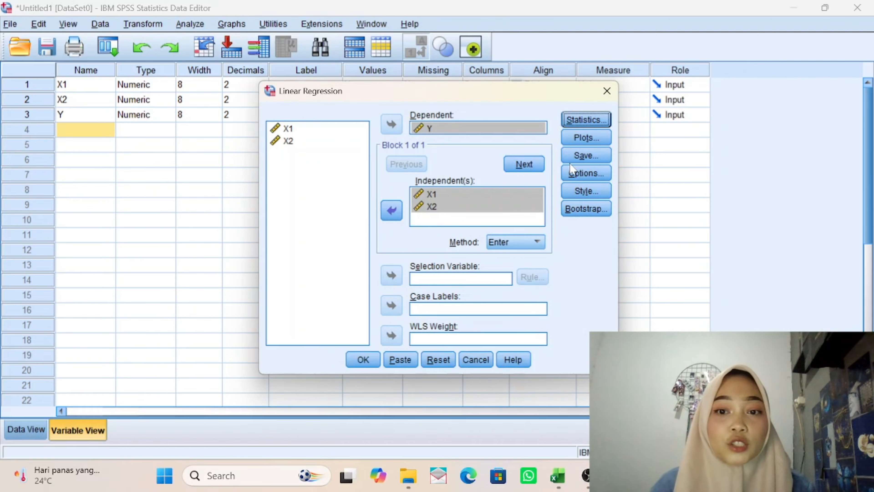
Step: Choose to save the unstandardized residuals and run the linear regression
click(588, 155)
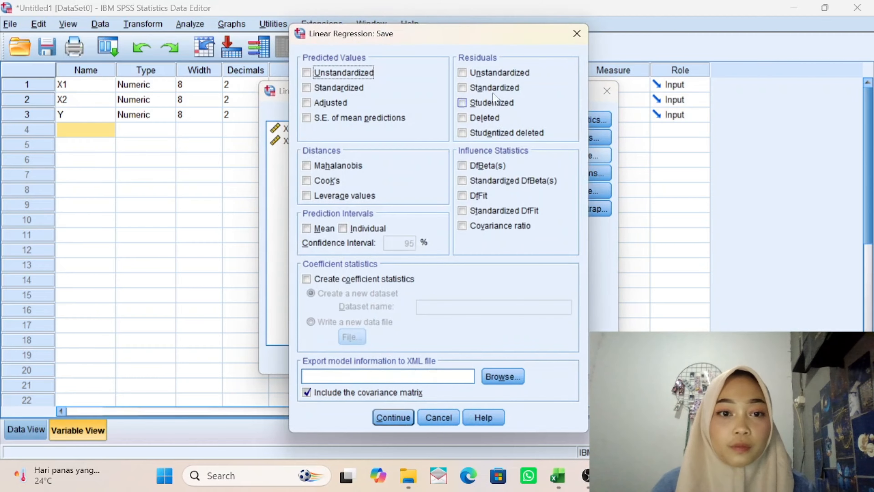
click(463, 73)
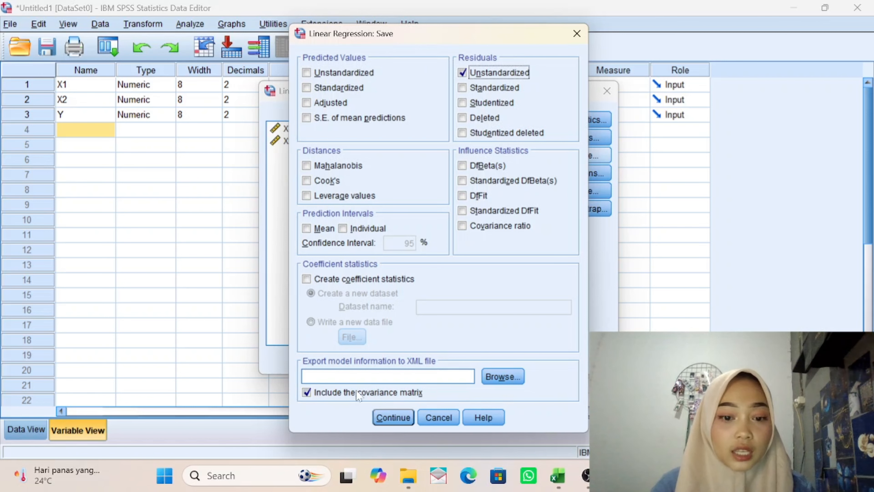
click(388, 425)
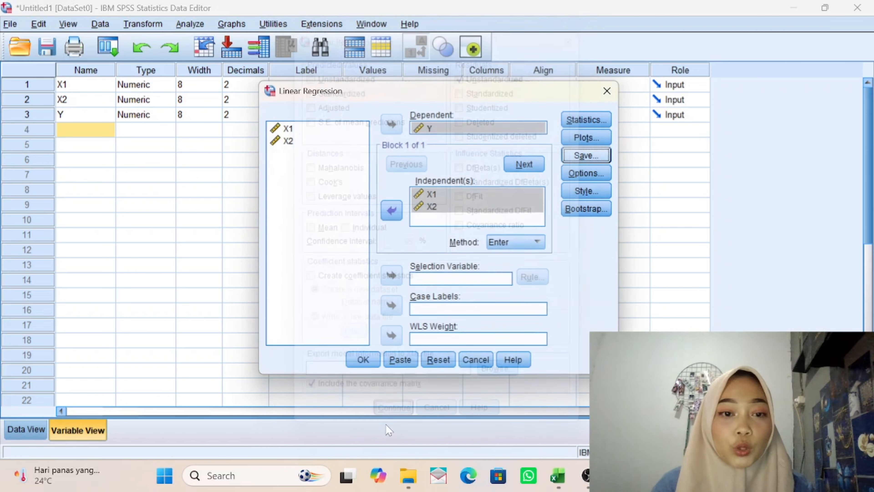
click(363, 360)
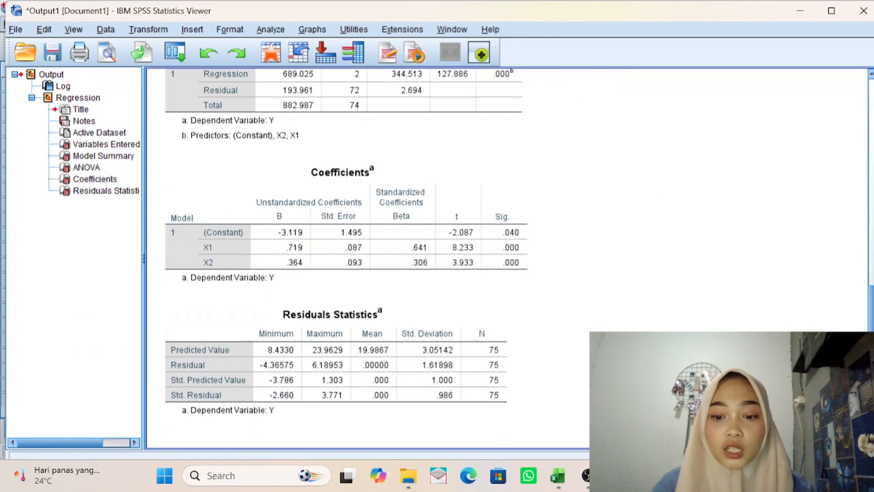
Step: Return to the dataset and examine the saved unstandardized residual variable and its values
mouse_move(618, 476)
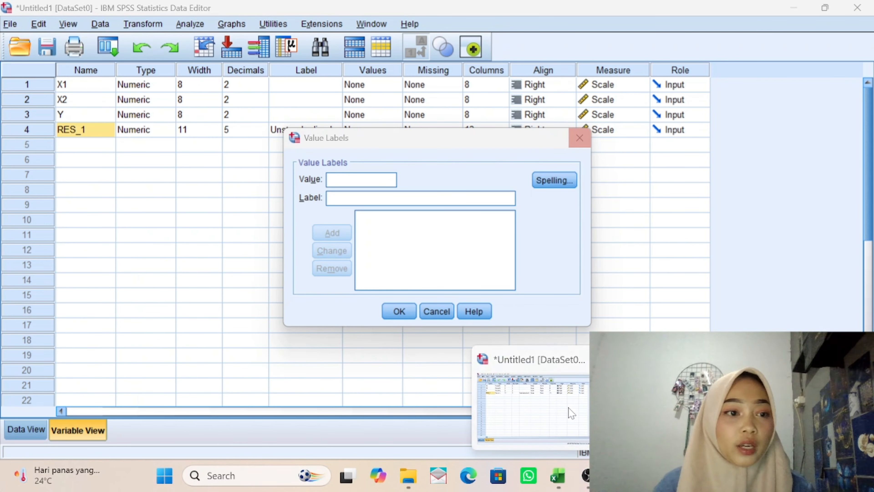
click(568, 410)
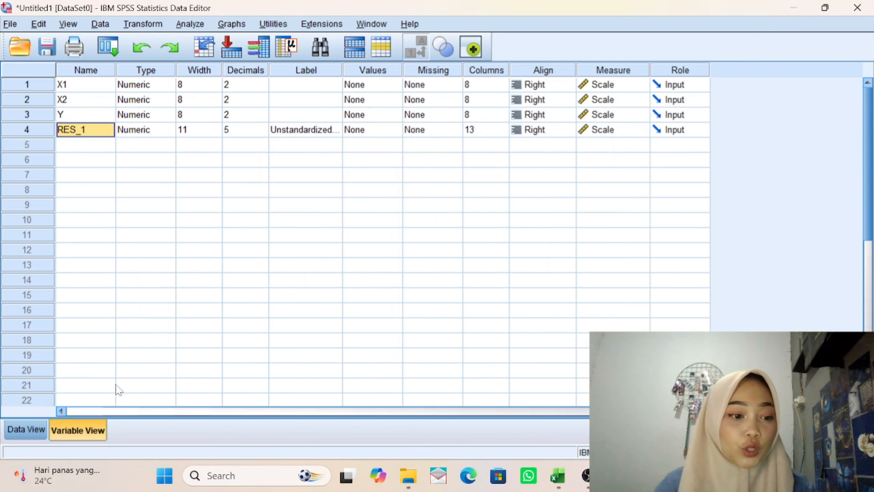
click(33, 431)
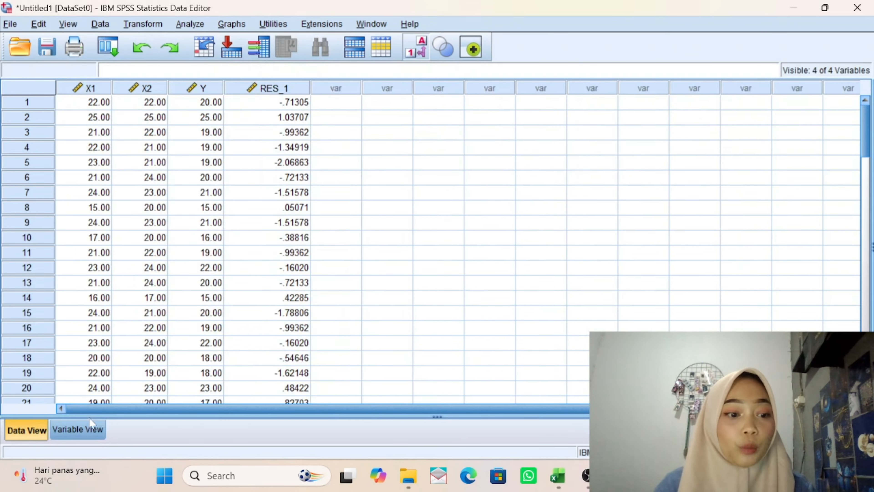
click(58, 430)
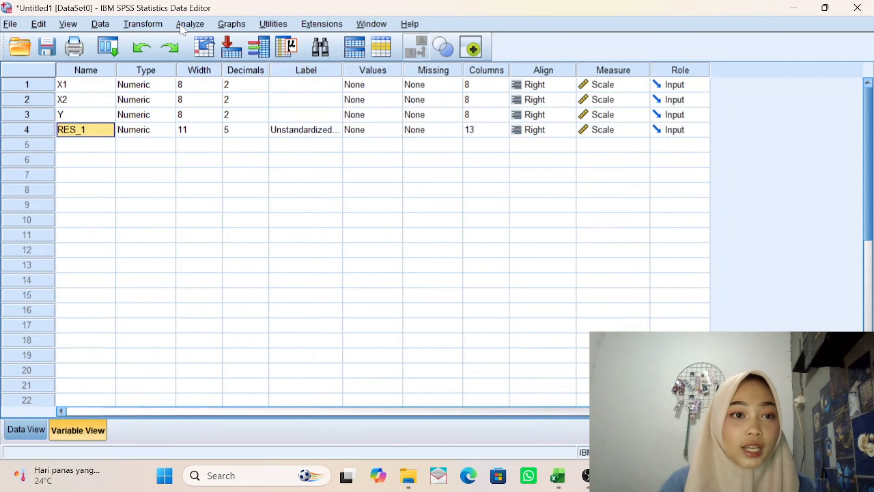
key(Down)
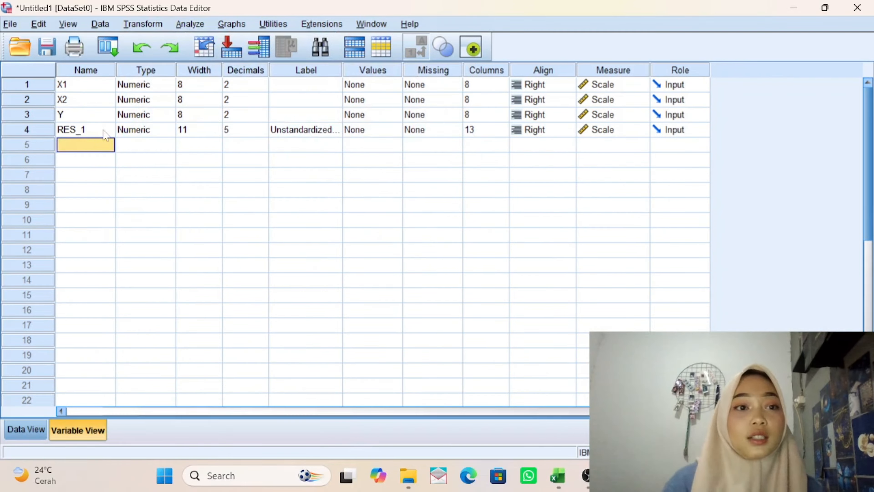
Step: Run a one-sample Kolmogorov-Smirnov test of the unstandardized residual against the Normal distribution and review its output
click(193, 29)
mouse_move(287, 277)
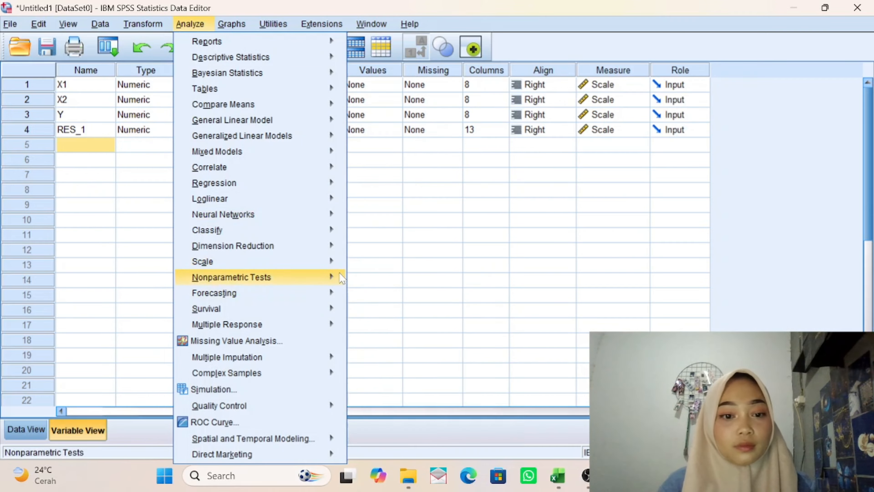
mouse_move(398, 331)
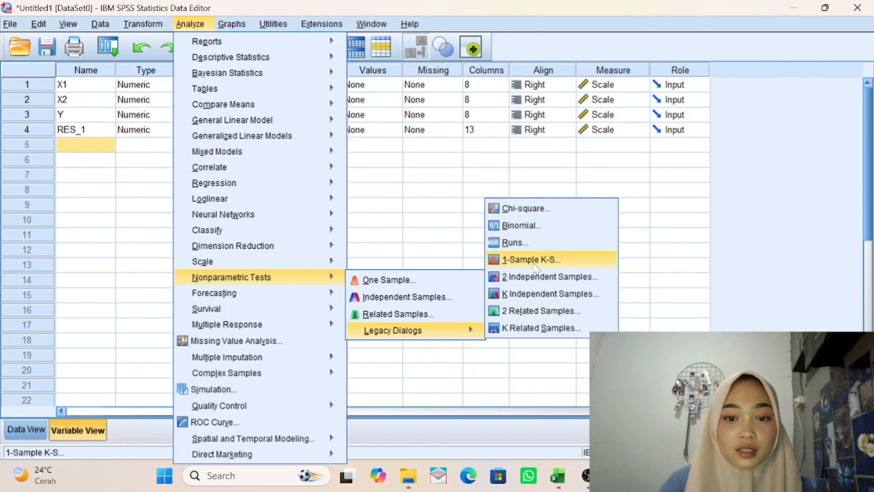
click(537, 258)
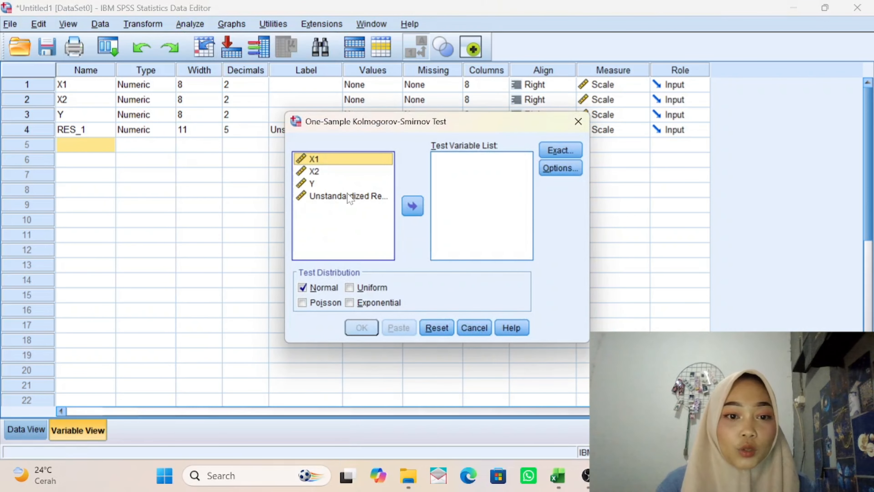
click(349, 196)
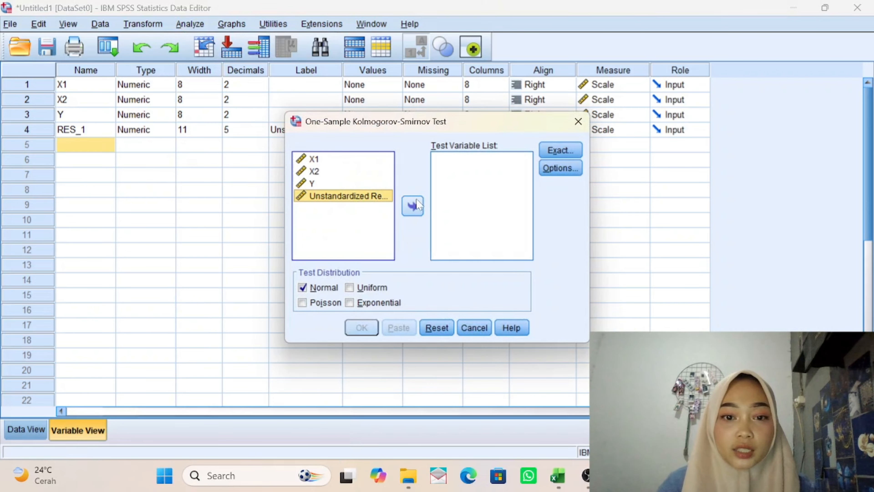
click(413, 206)
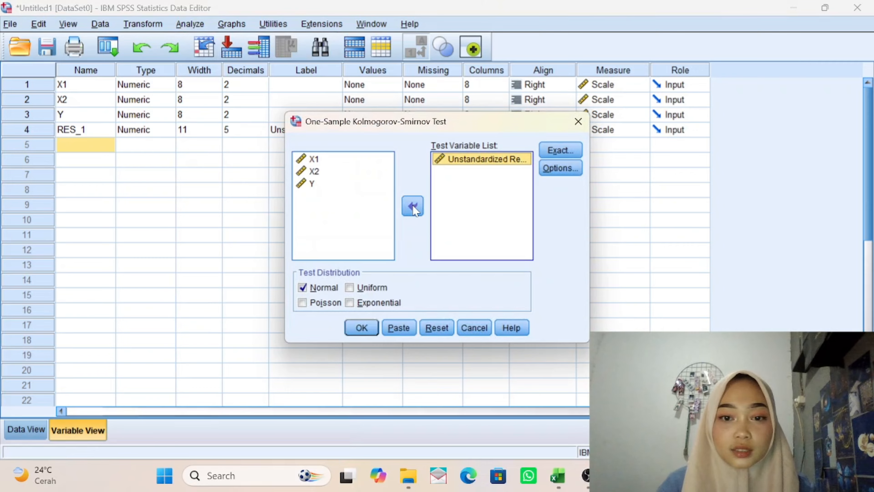
click(362, 327)
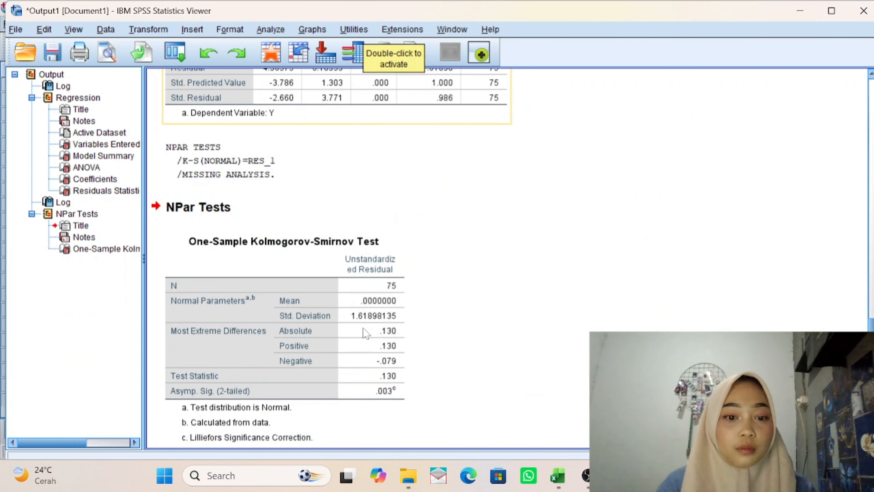
scroll(478, 295, up, 3)
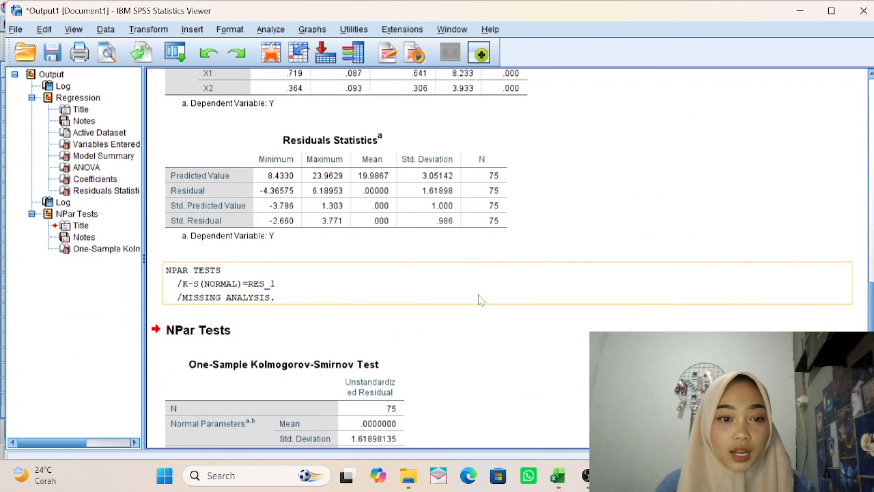
Step: Review the regression output tables and the one-sample Kolmogorov-Smirnov test results for the unstandardized residual
scroll(474, 305, up, 12)
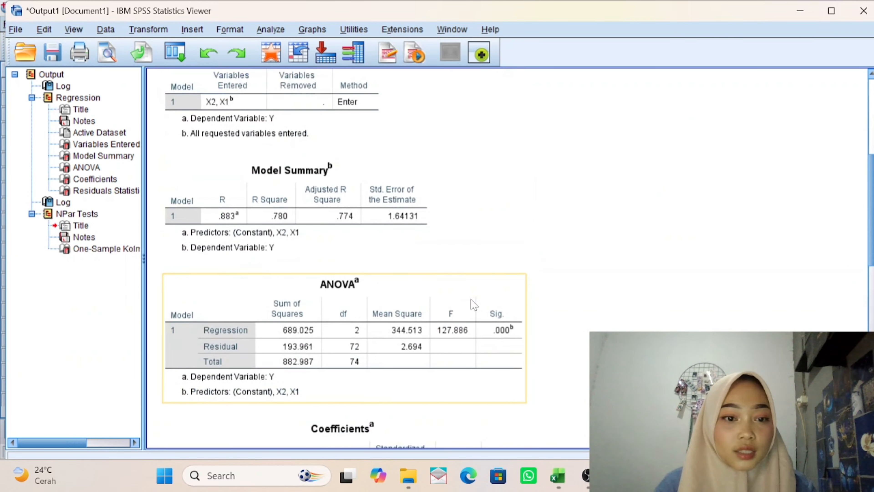
scroll(474, 304, down, 15)
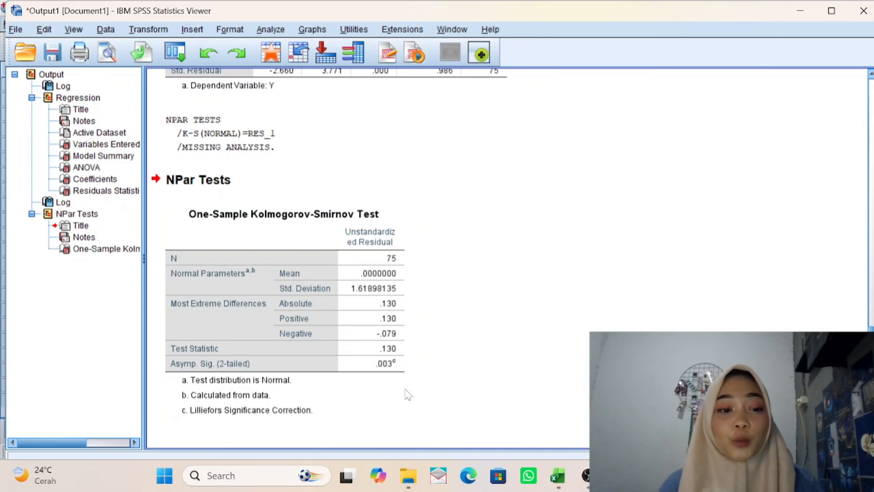
click(287, 418)
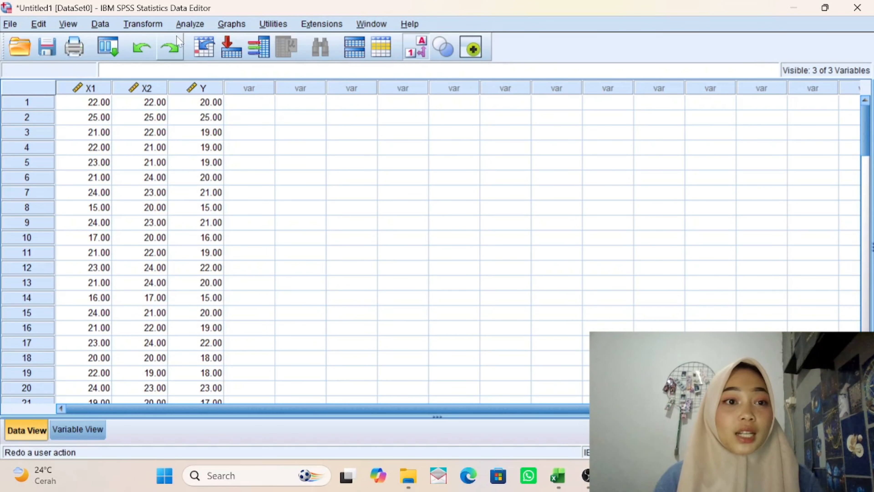
Step: Set up a linear regression on the three-variable dataset with Y as dependent and X1 and X2 as independent variables
click(190, 25)
mouse_move(249, 189)
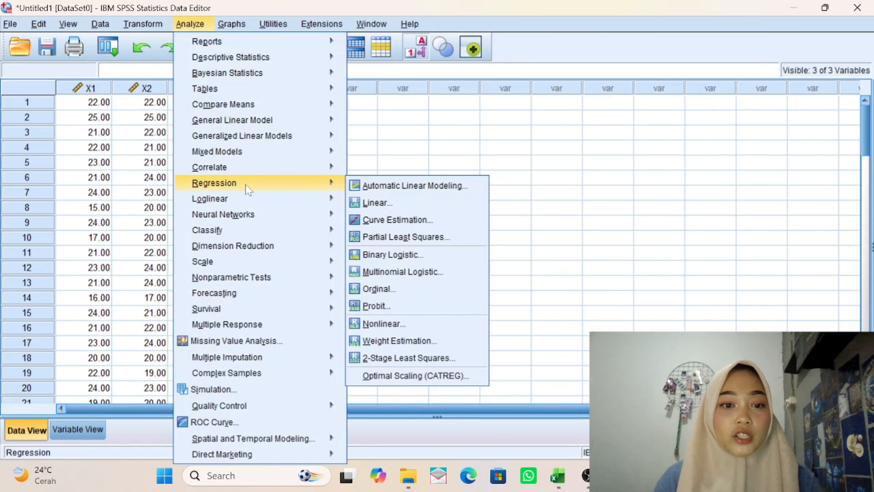
click(381, 203)
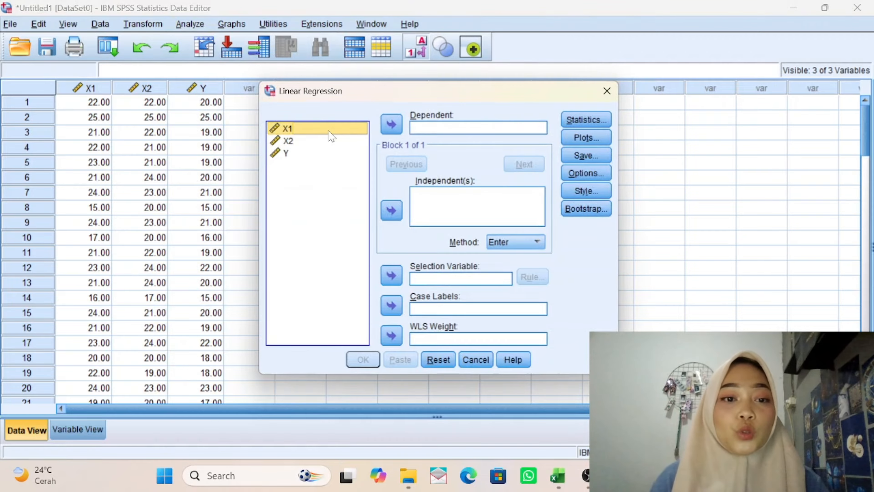
key(Down)
key(Down)
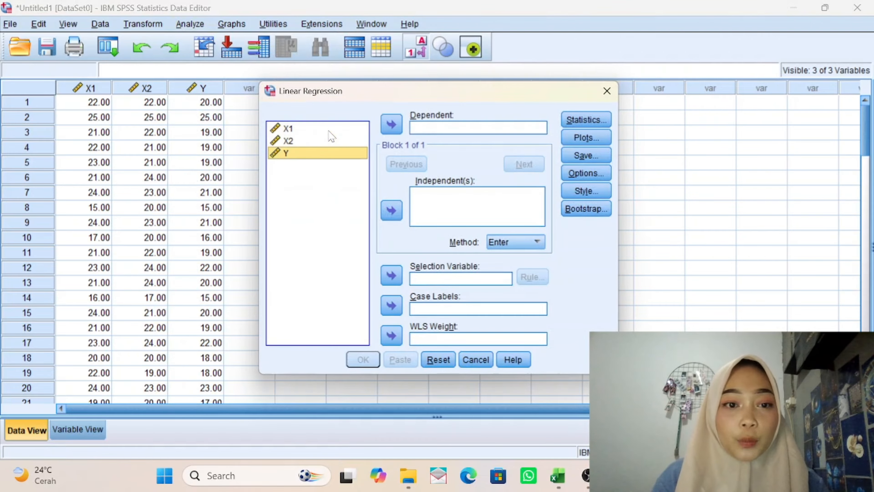
click(392, 130)
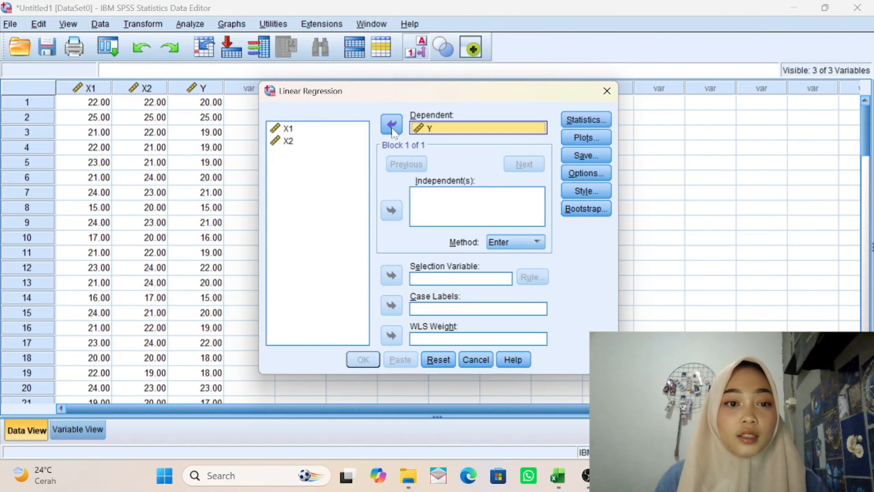
click(333, 135)
shift+click(333, 141)
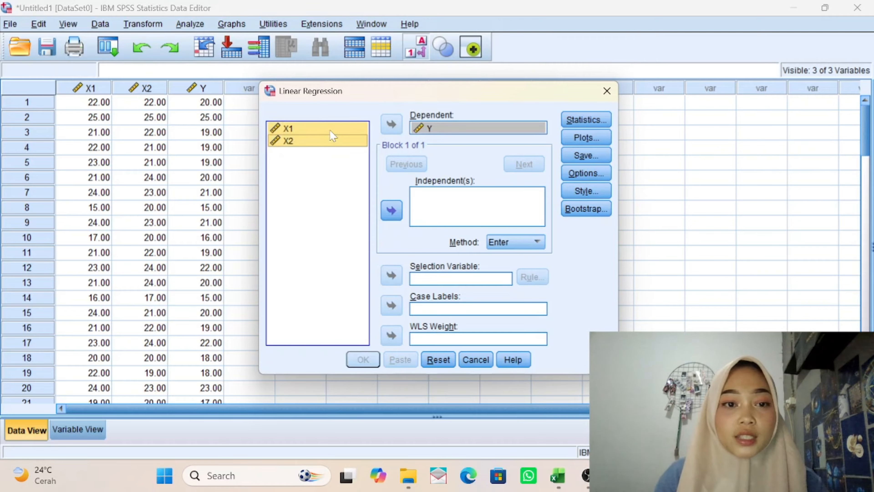
click(391, 210)
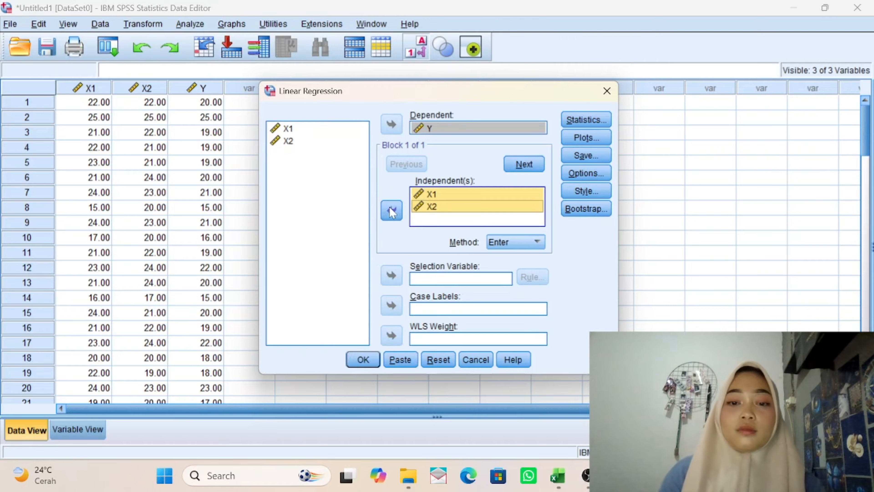
Step: Run the regression with only Collinearity diagnostics requested, leaving out Model fit and Estimates, and review the collinearity tables
click(578, 123)
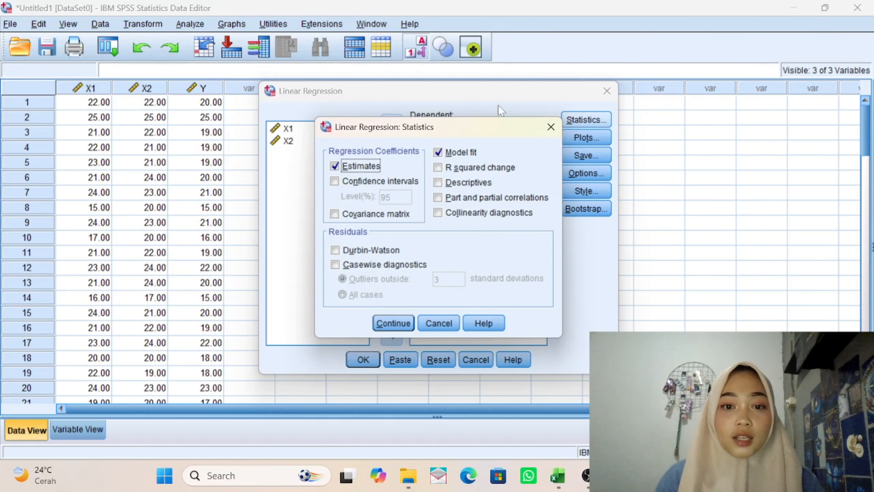
click(441, 156)
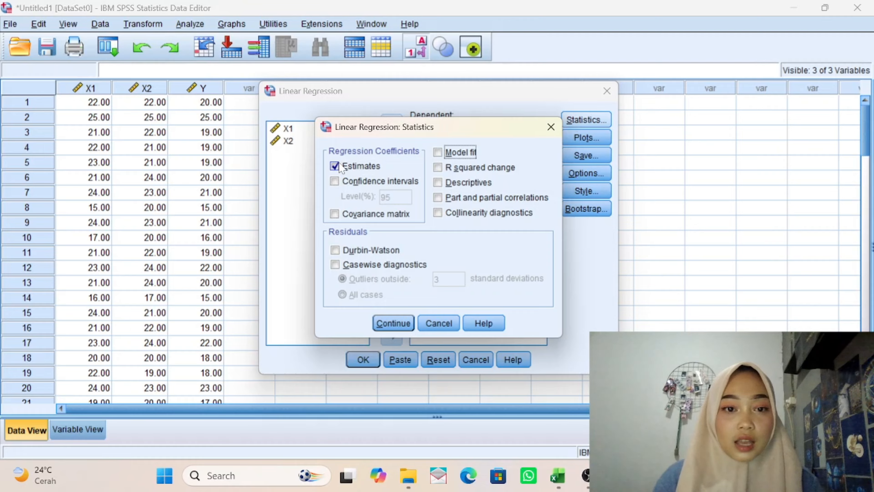
click(337, 172)
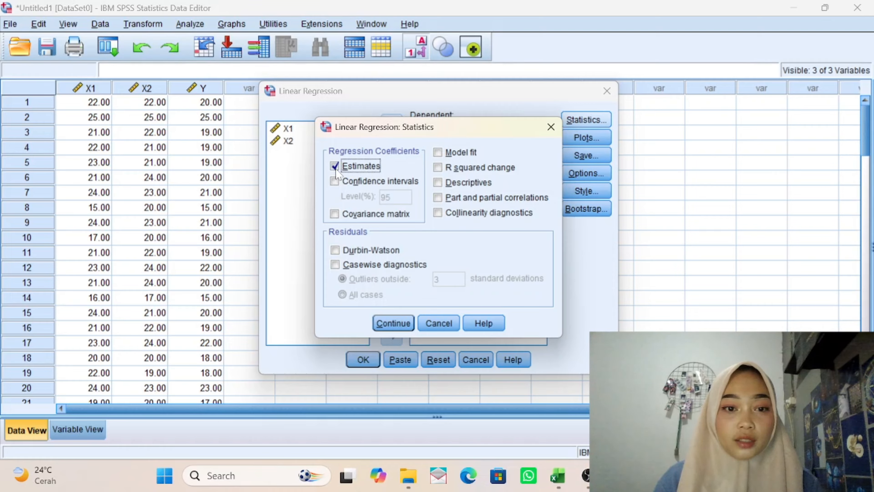
click(446, 216)
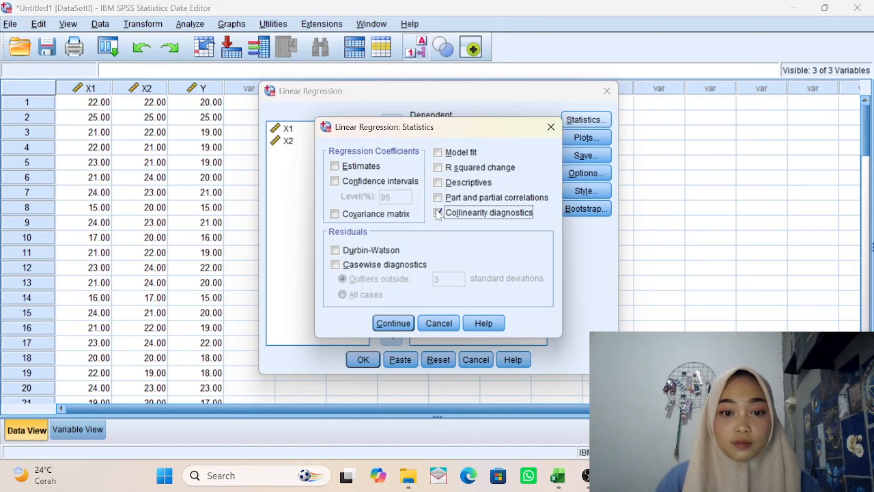
click(394, 323)
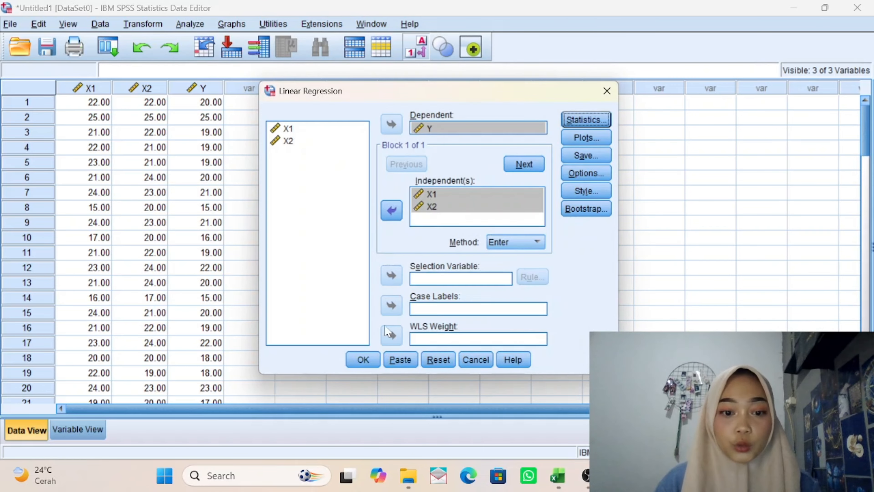
click(363, 360)
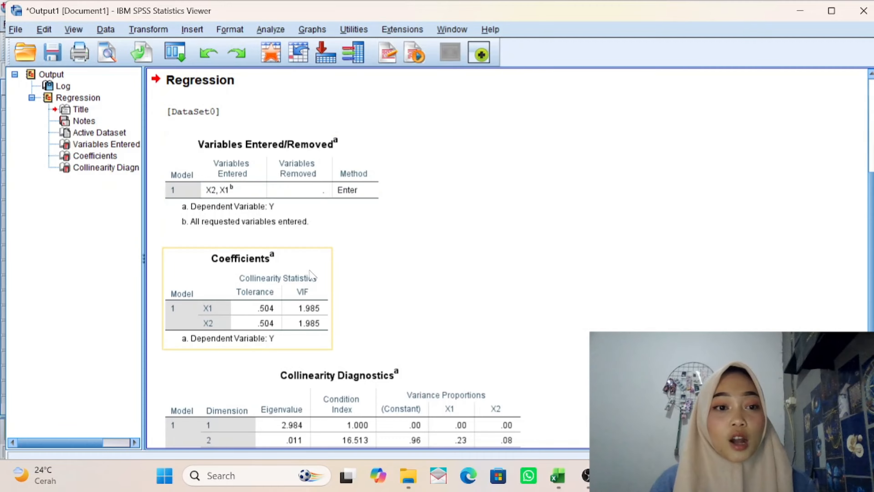
scroll(303, 241, down, 3)
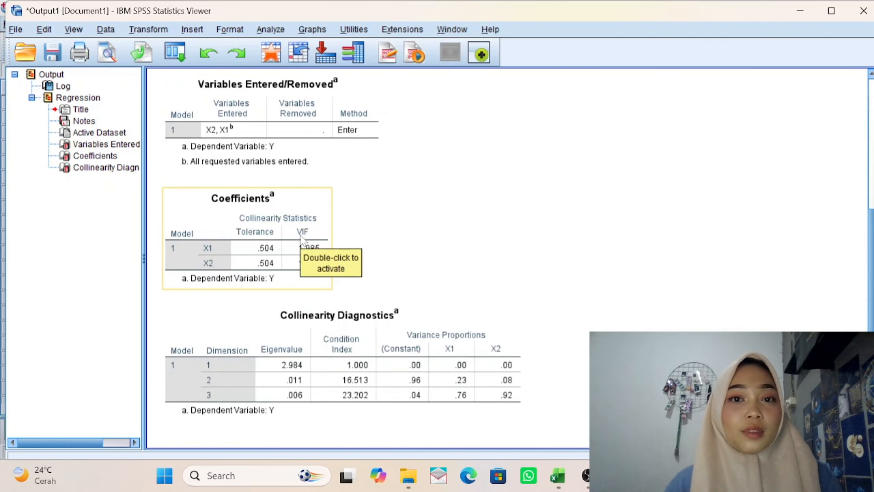